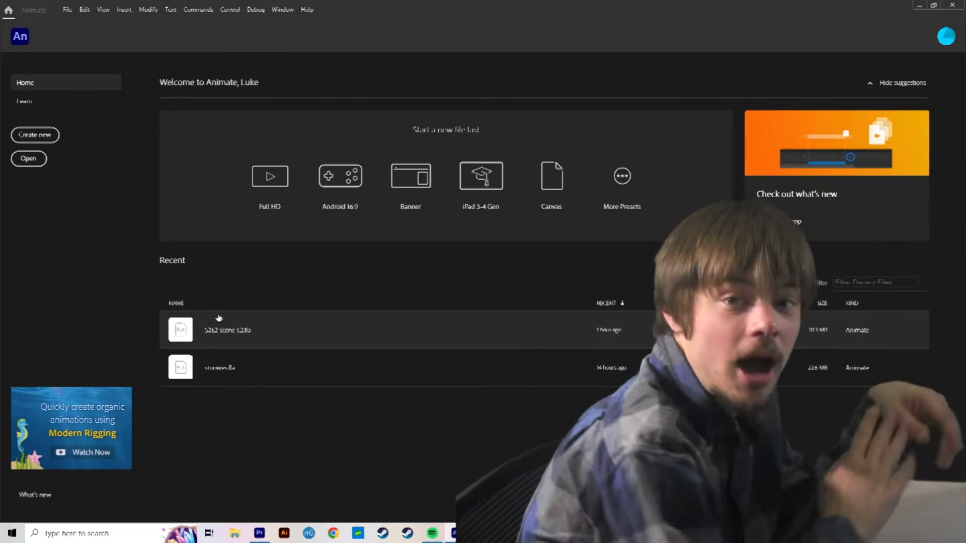
- Open the S2E2 scene 1.2.fla project and view the finished 3.mp4 clip from the Scene 1 folder
click(219, 327)
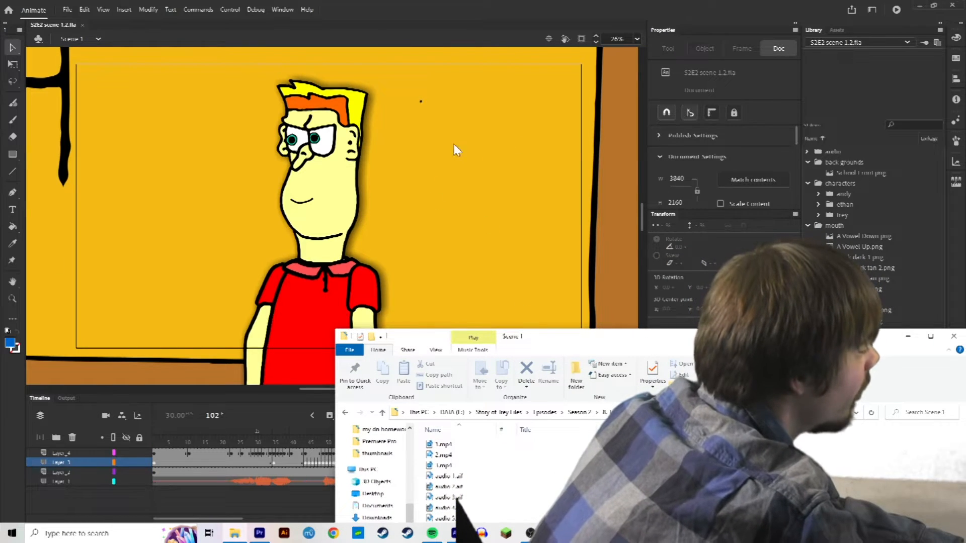
drag(595, 336, 439, 82)
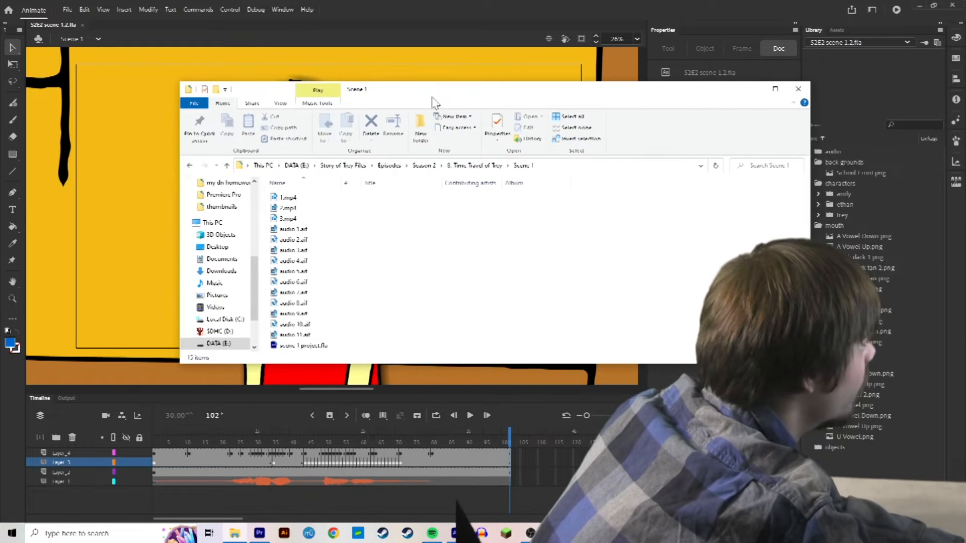
double_click(324, 218)
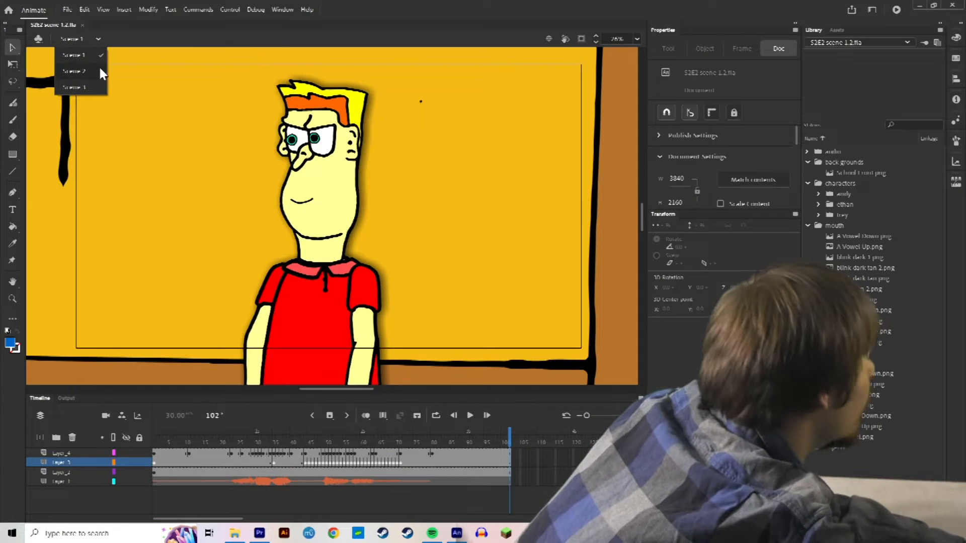
- Switch the document to Scene 2 and play back the audio on its timeline
click(100, 71)
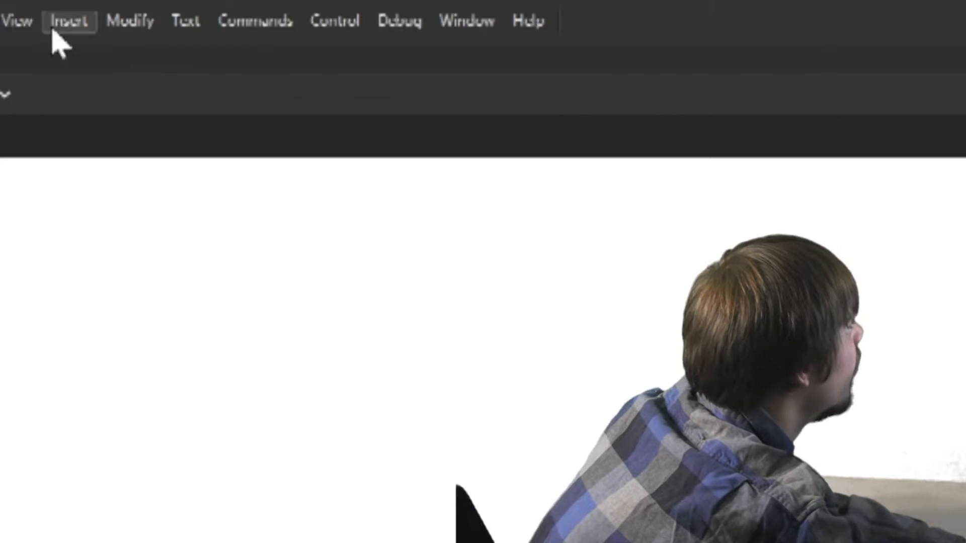
click(122, 9)
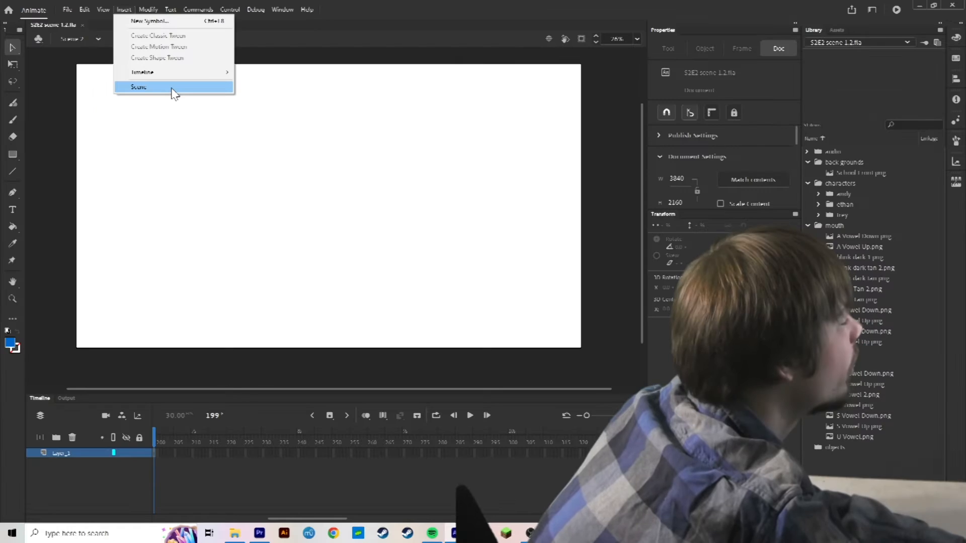
click(256, 9)
click(302, 520)
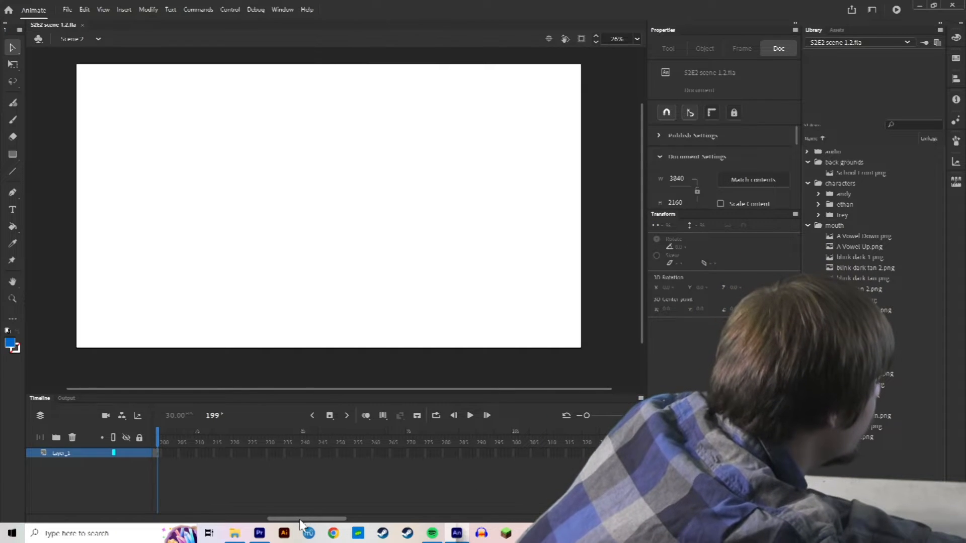
drag(300, 519, 166, 518)
click(470, 415)
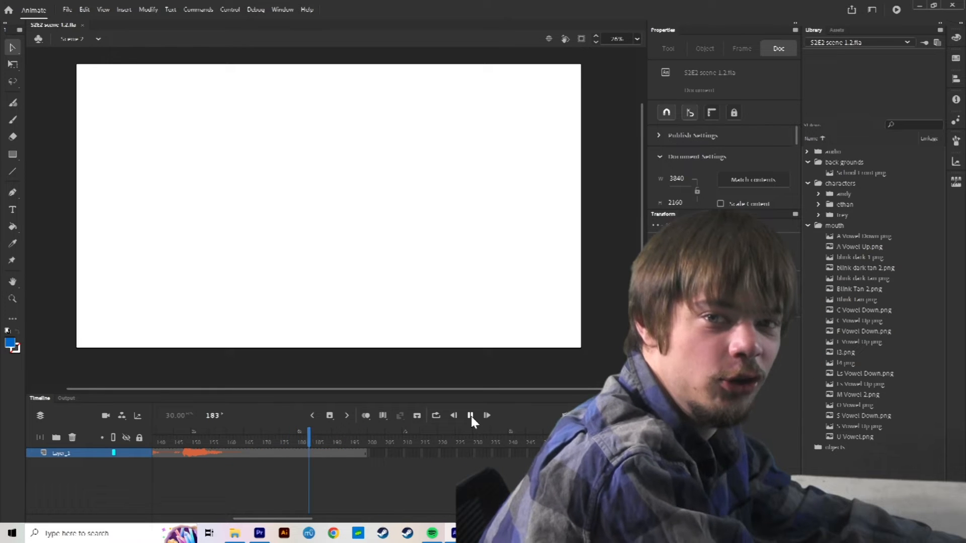
click(470, 415)
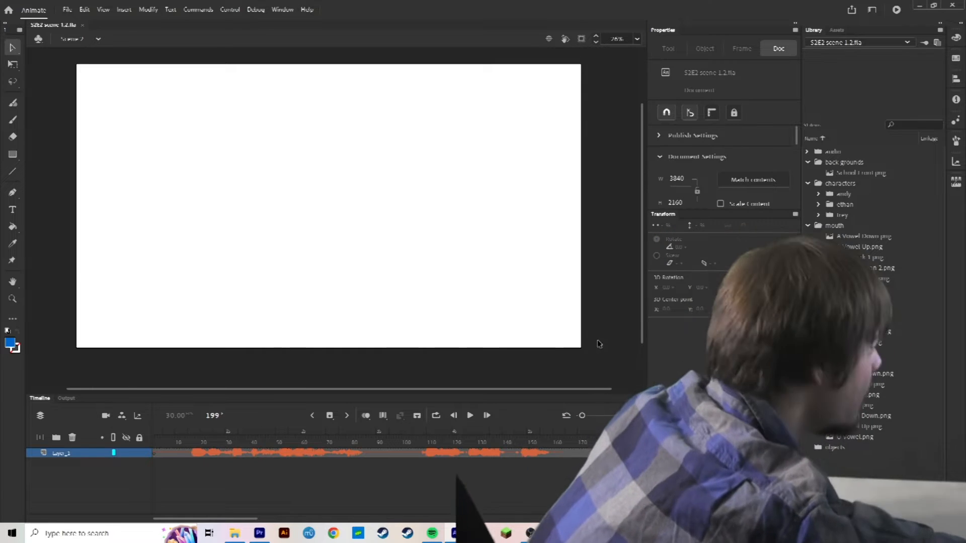
- Check the shot in Premiere Pro, return to Animate, and position the School Front.png background over the stage on a new layer
key(alt+Tab)
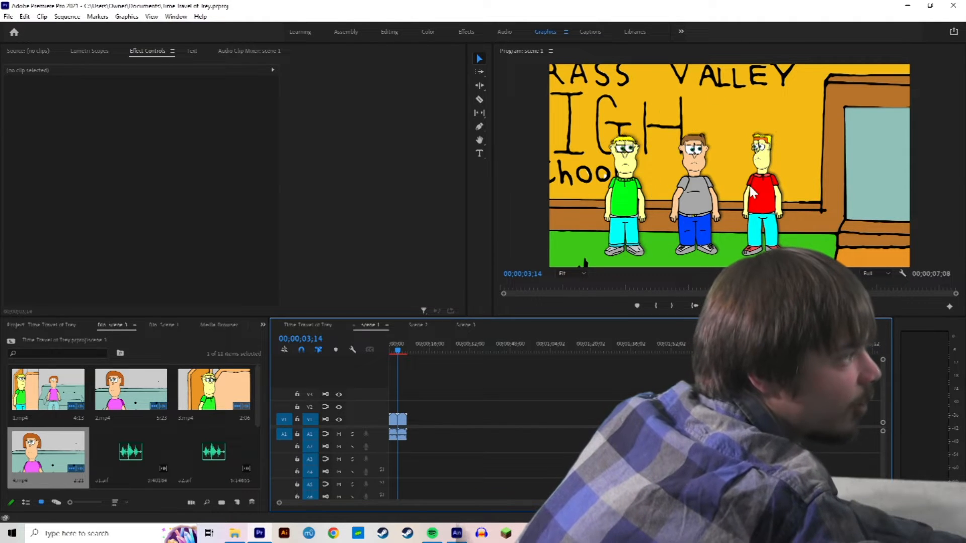
key(alt+Tab)
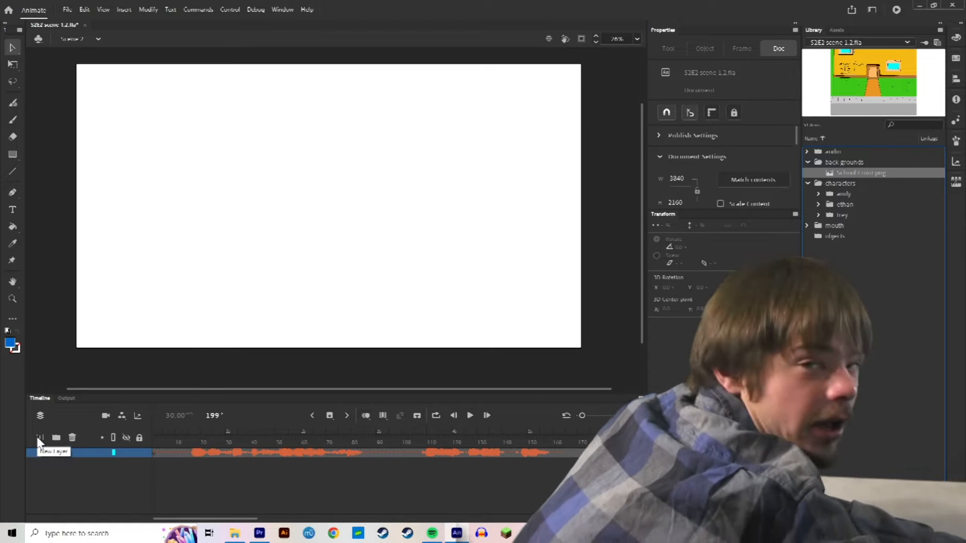
click(39, 438)
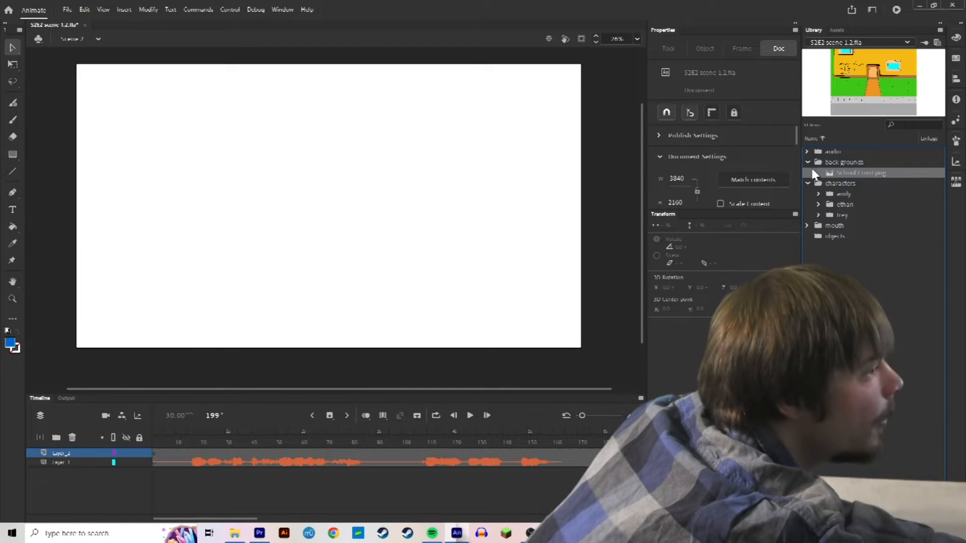
drag(814, 173, 231, 174)
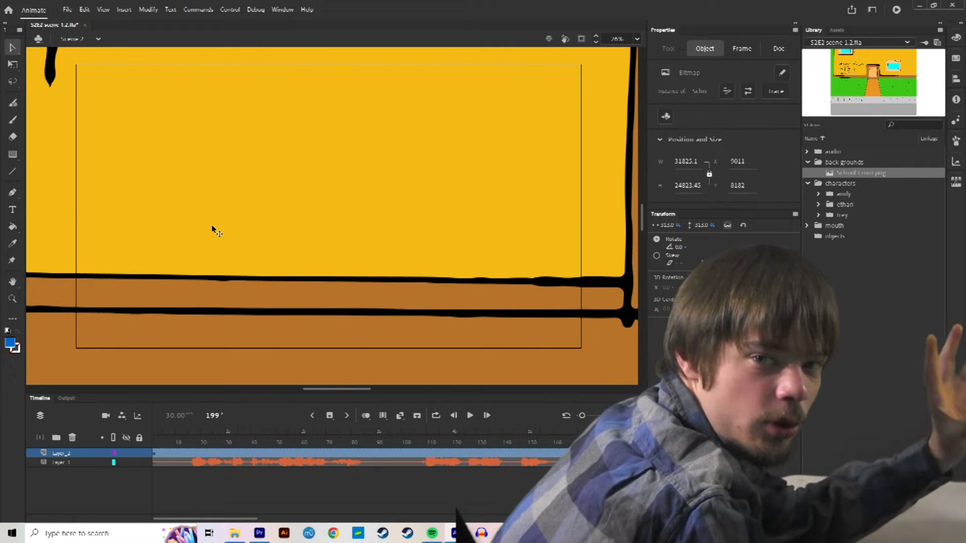
drag(211, 143, 393, 232)
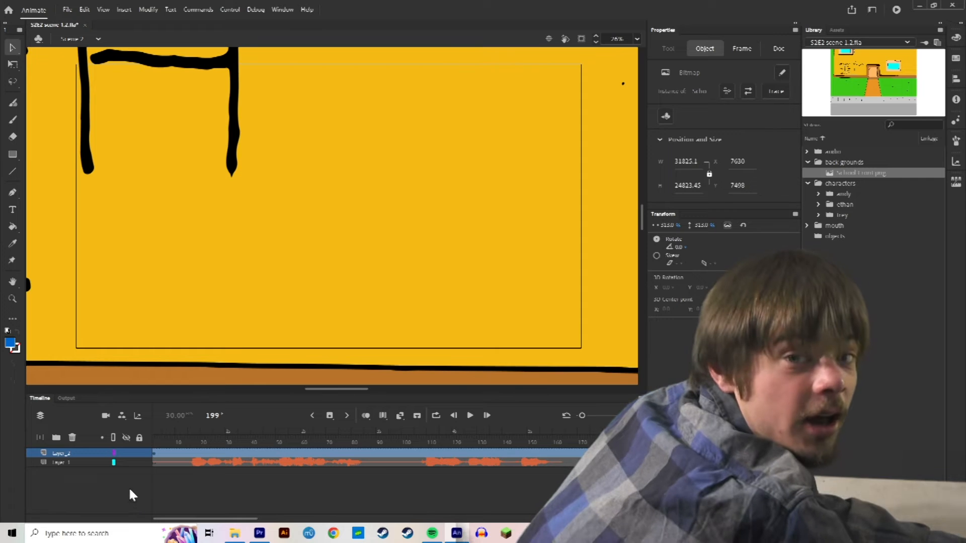
- Add a layer for the character and bring arm 2.png from the Ethan Mayday folder into the ethan library folder
click(40, 437)
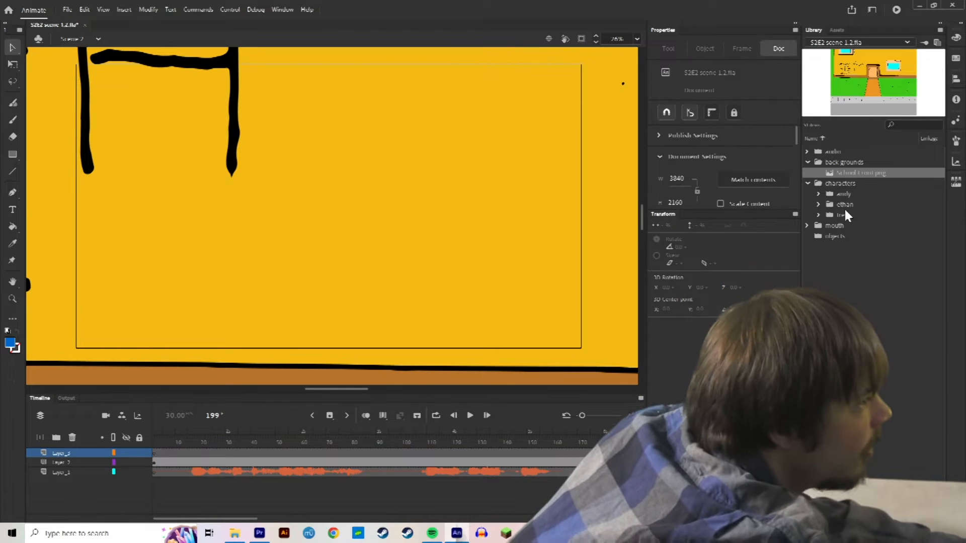
click(817, 201)
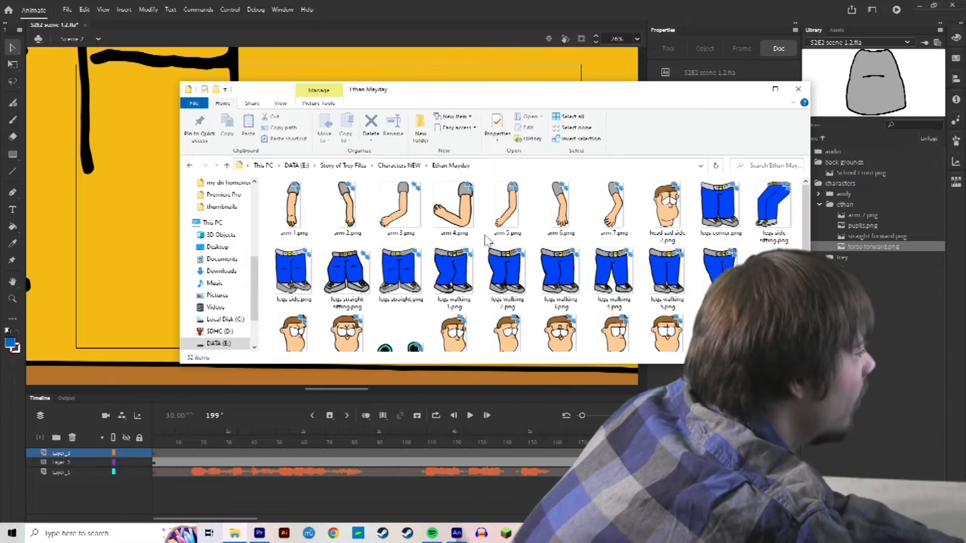
scroll(474, 286, down, 3)
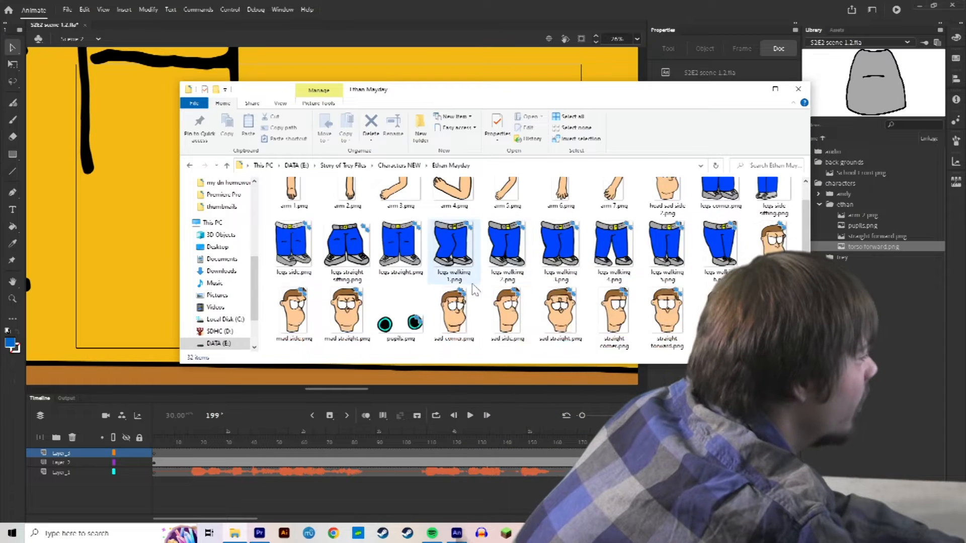
scroll(474, 286, up, 5)
drag(348, 206, 886, 229)
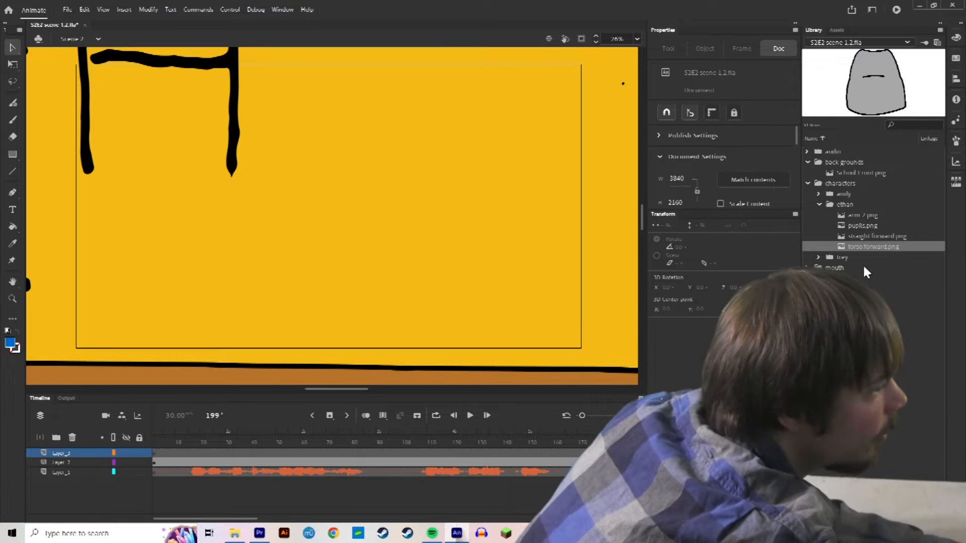
- Place torso forward.png at the lower middle of the stage, enlarge it and shift it slightly down
drag(865, 245, 337, 302)
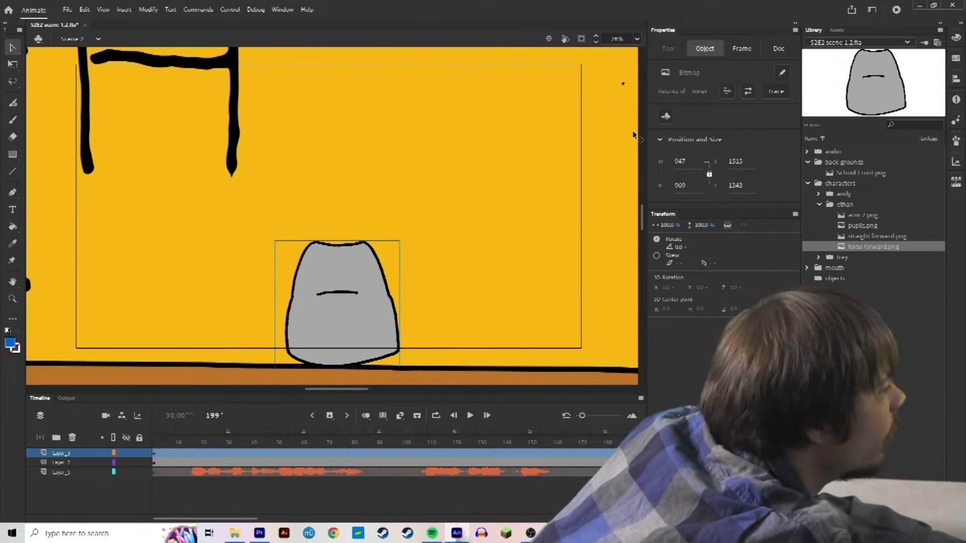
drag(709, 224, 729, 225)
drag(378, 241, 382, 274)
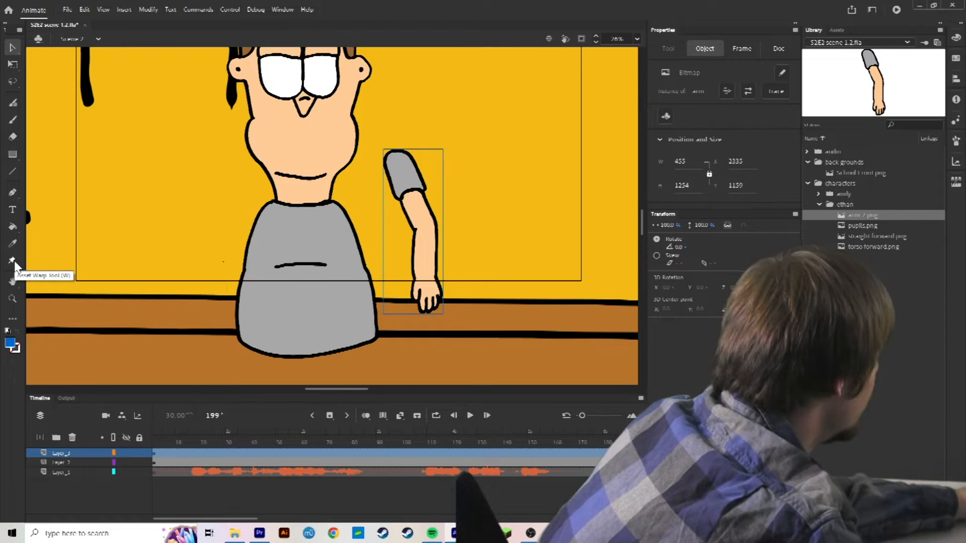
- Add Asset Warp joints at the shoulder, elbow and wrist of the arm beside the torso
key(w)
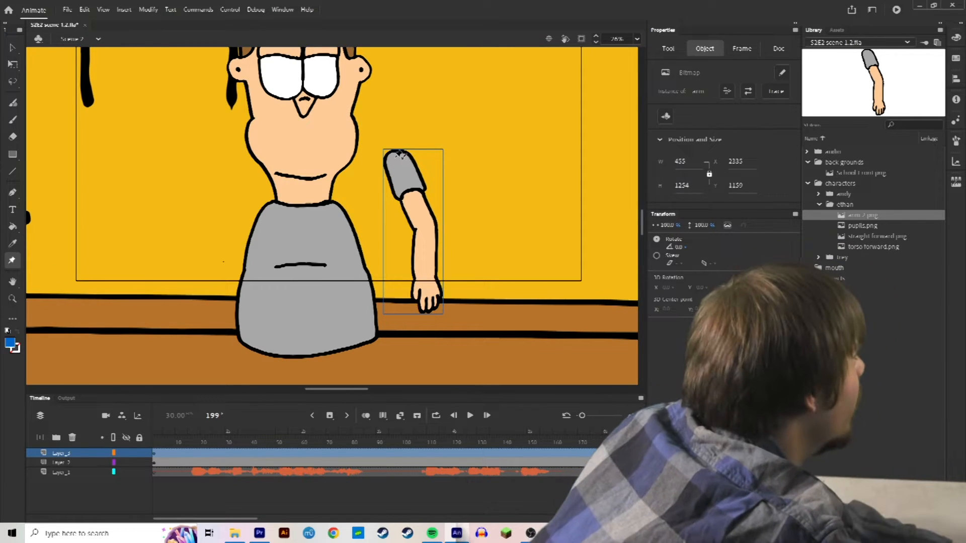
click(397, 159)
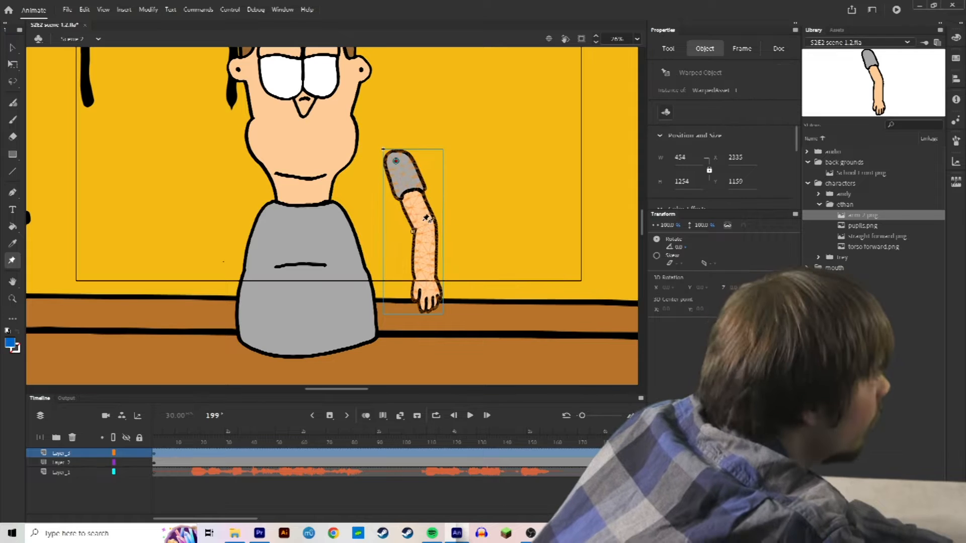
click(425, 228)
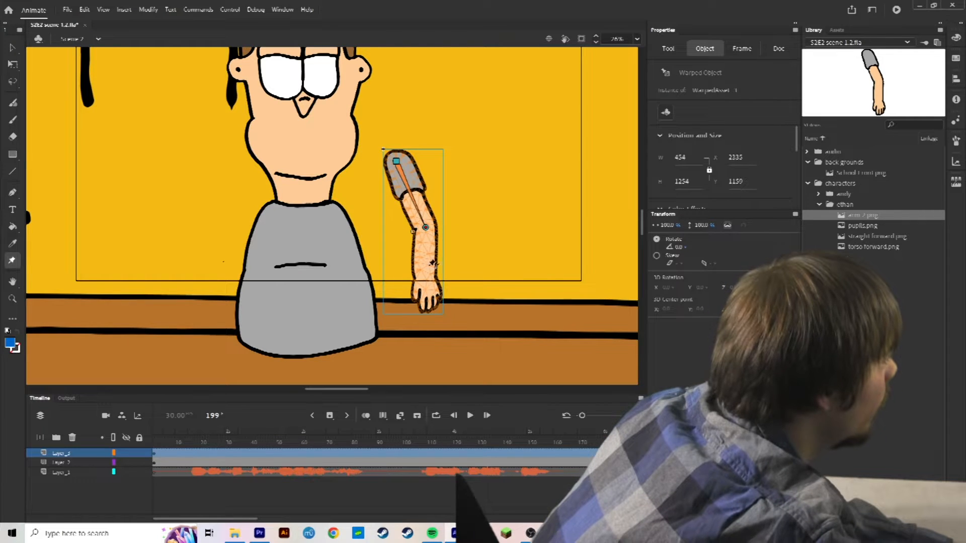
click(424, 280)
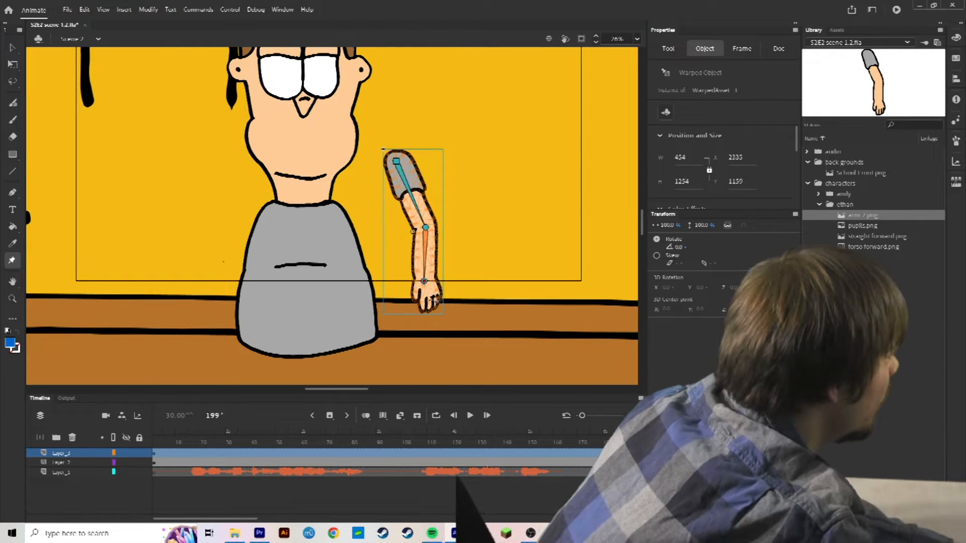
- Try bending the hand upward from the wrist with an extra warp joint, and undo the bend
drag(433, 302, 450, 261)
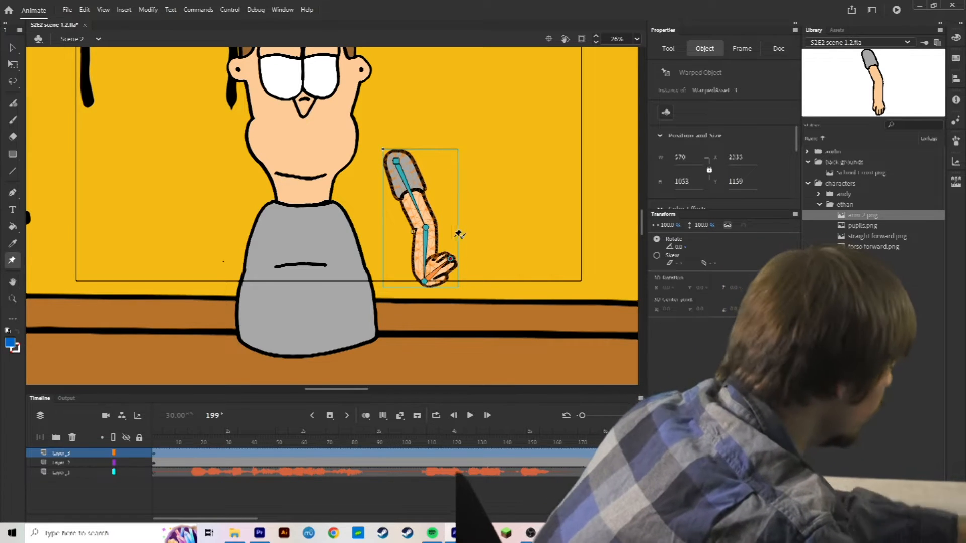
key(ctrl+z)
key(ctrl+z)
- Send the arm at the torso's shoulder to the back of the stacking order
right_click(367, 320)
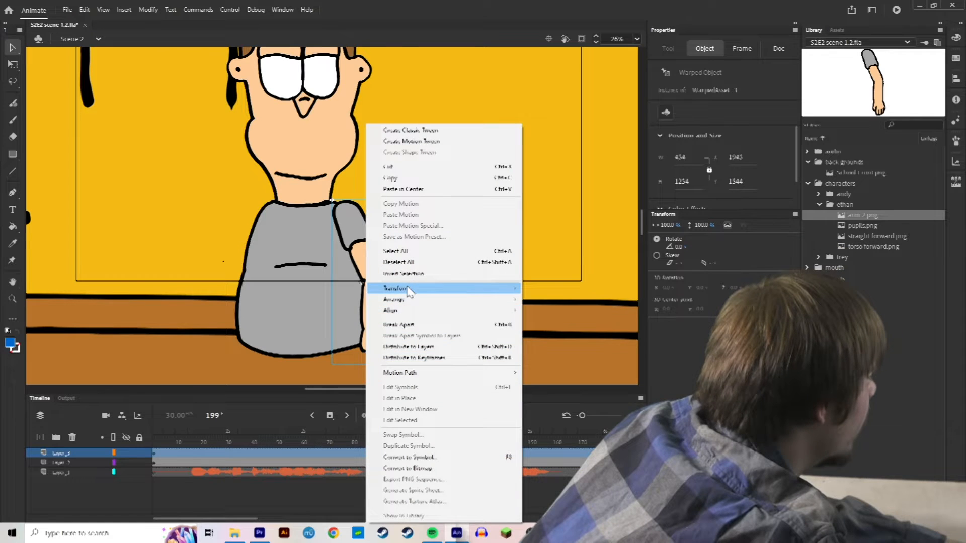
mouse_move(397, 299)
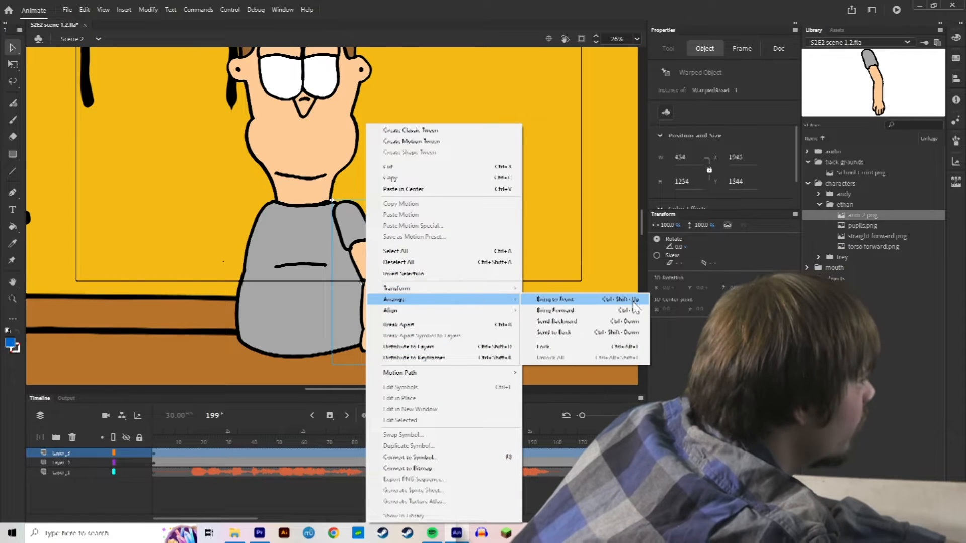
click(626, 332)
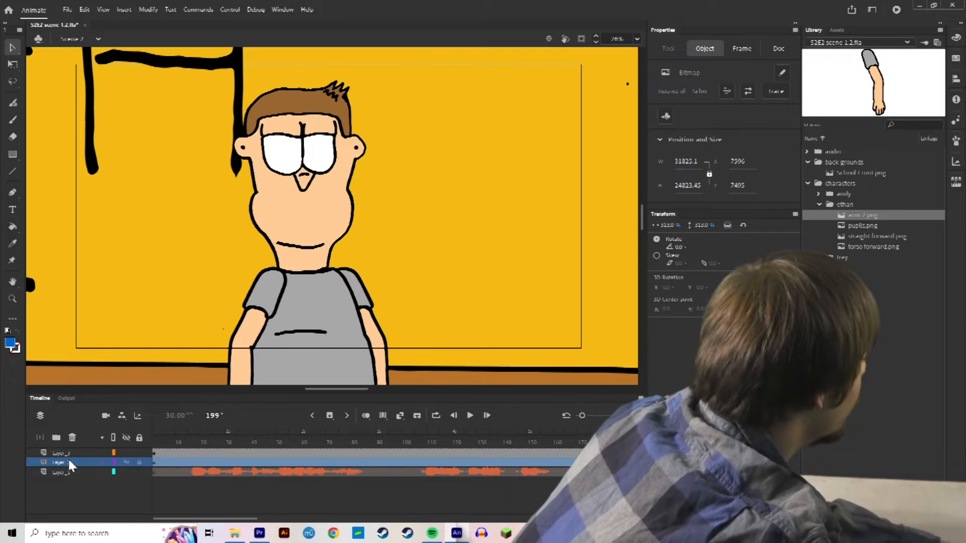
- Place pupils.png over the eyes on a new layer above the body, scaled to 130% and positioned at X 1608, Y 603
click(50, 453)
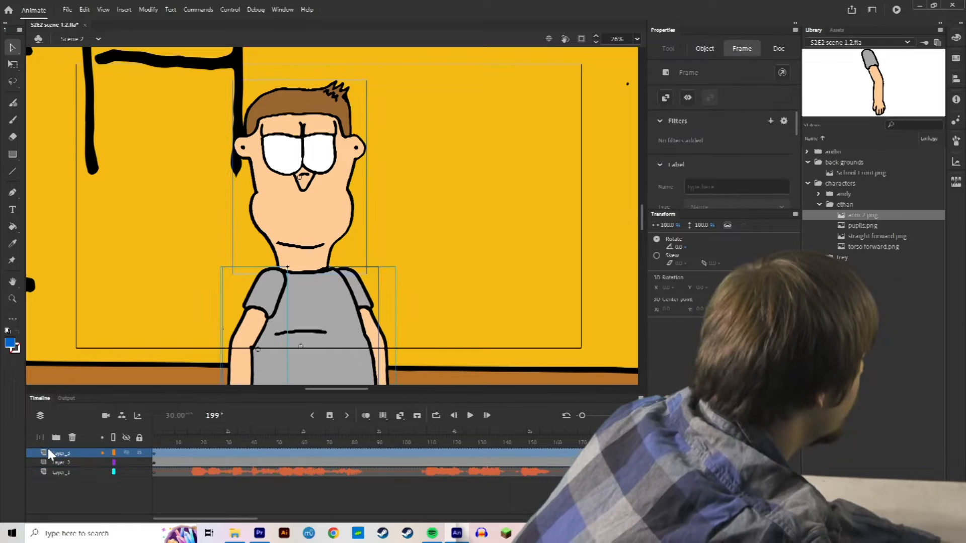
click(41, 438)
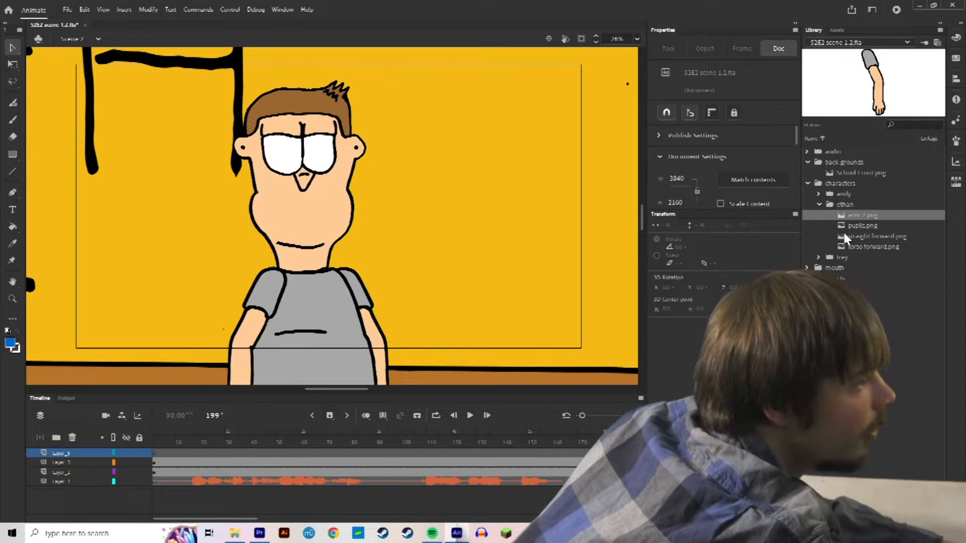
drag(850, 226, 323, 159)
drag(725, 224, 725, 225)
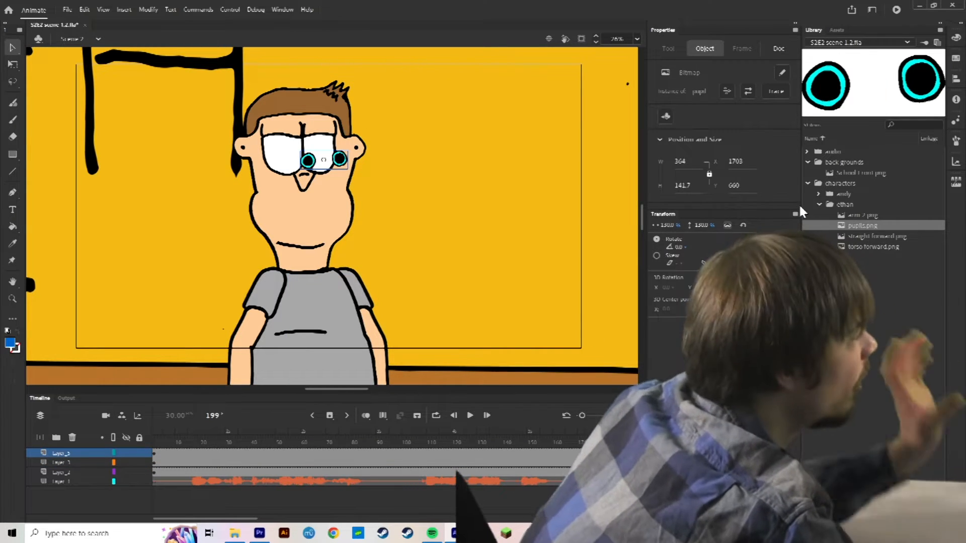
drag(735, 162, 687, 162)
drag(734, 186, 706, 186)
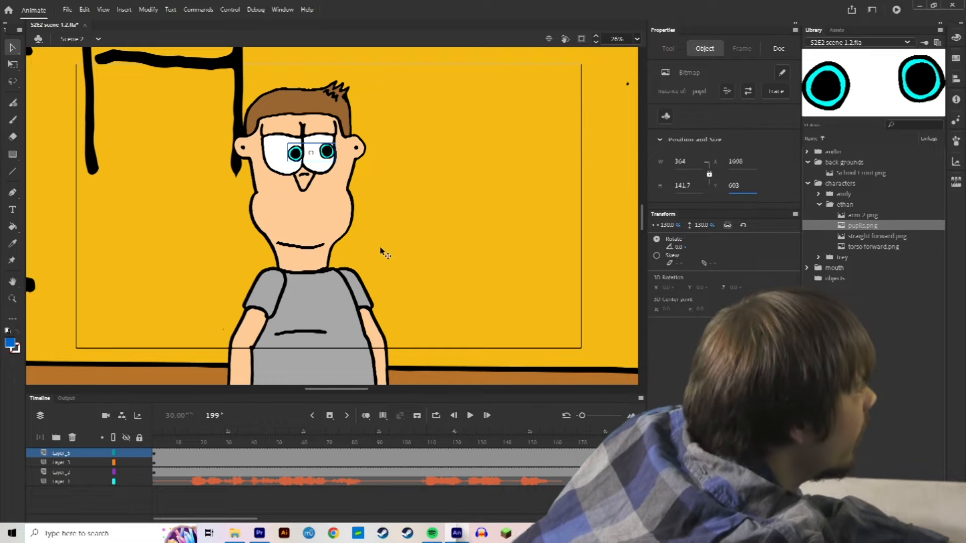
- Place M Vowel 2.png from the mouth library folder below the nose, scaled to 281% and rotated 181° into a smile
click(806, 268)
click(865, 320)
key(Down)
key(Down)
key(Down)
key(Down)
key(Down)
key(Down)
key(Down)
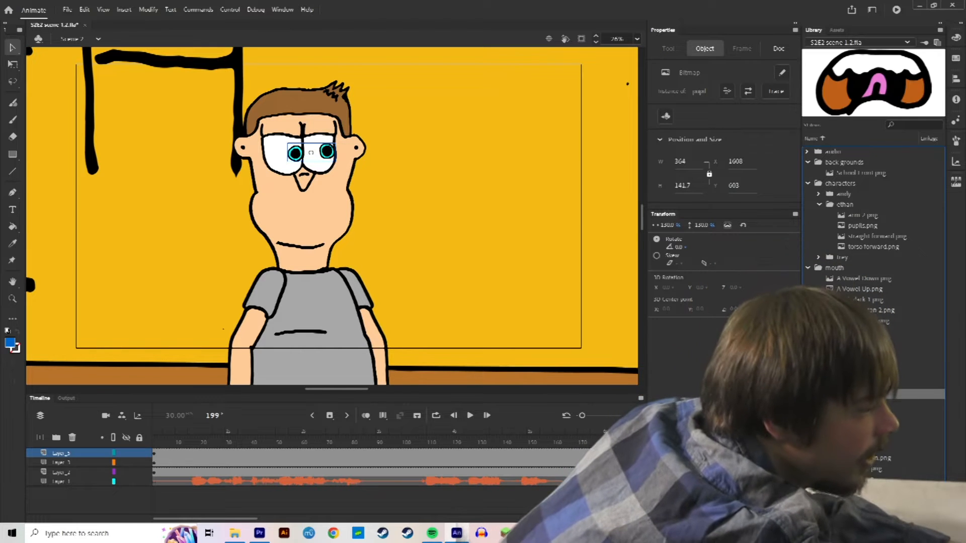
drag(859, 437, 301, 211)
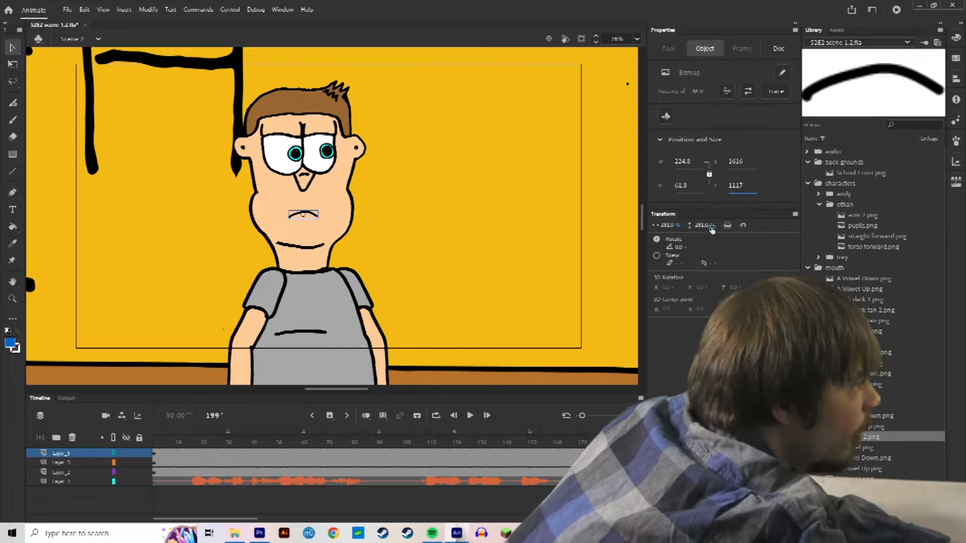
drag(683, 247, 578, 232)
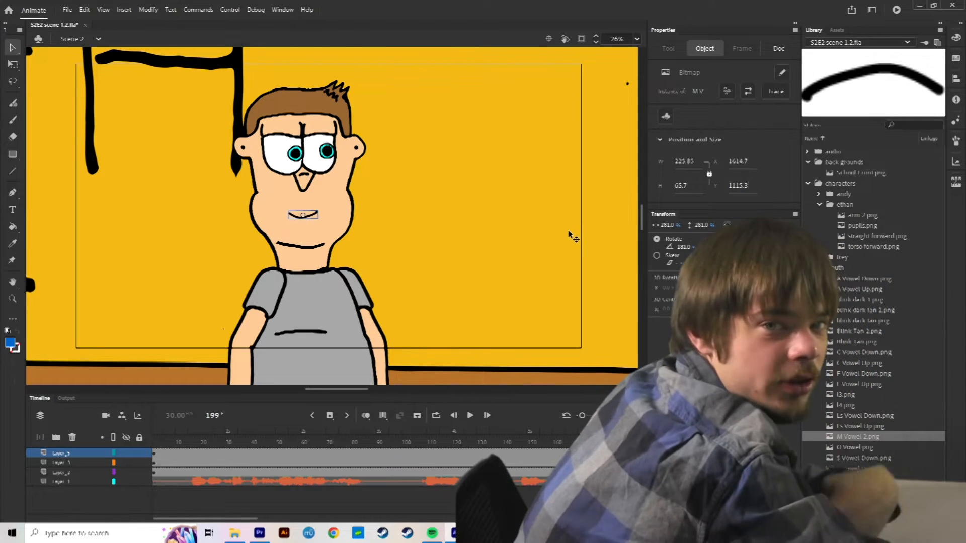
- Play the Scene 2 timeline from just before frame 30 to listen to the dialogue with the assembled character
click(221, 444)
click(469, 416)
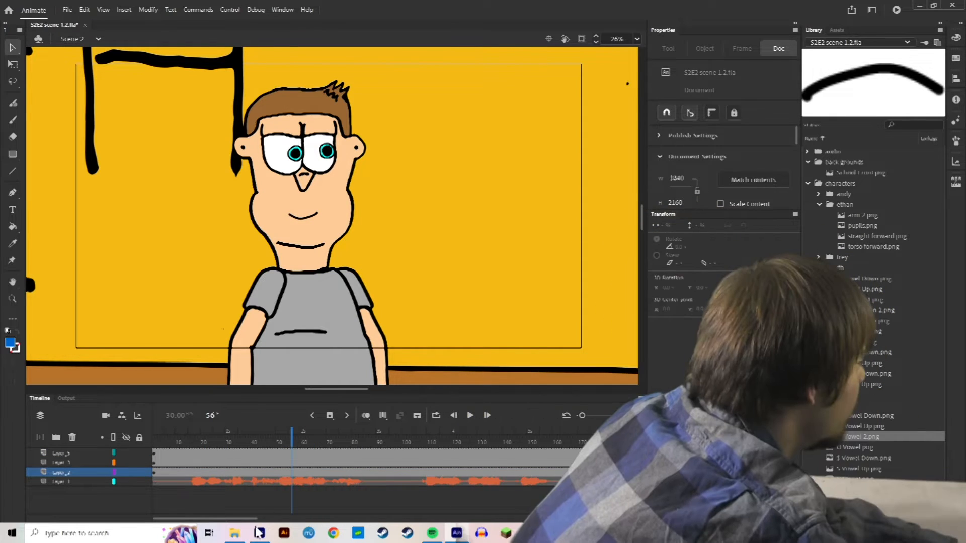
- Import the sad head and corner torso images into the ethan folder, and replace the head with sad straight.png at frame 37
click(235, 533)
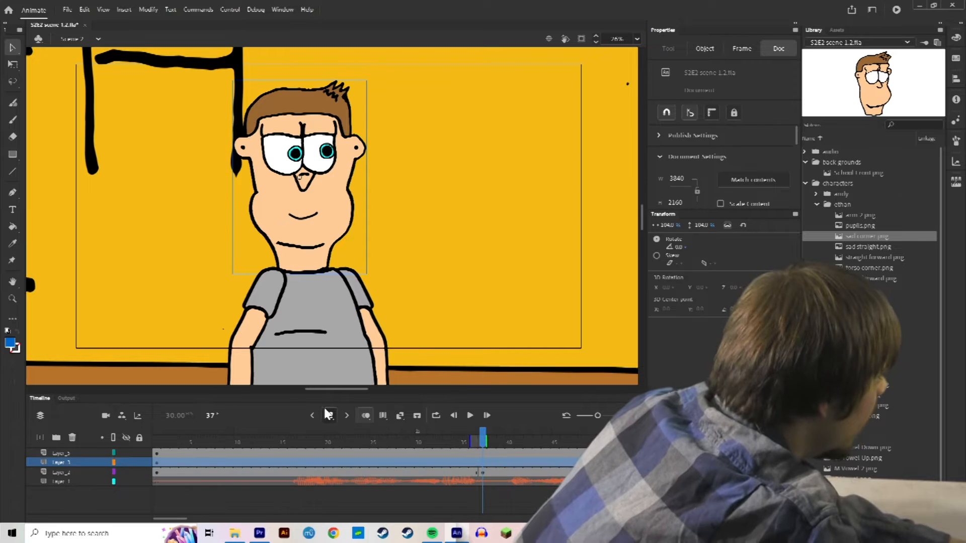
click(334, 349)
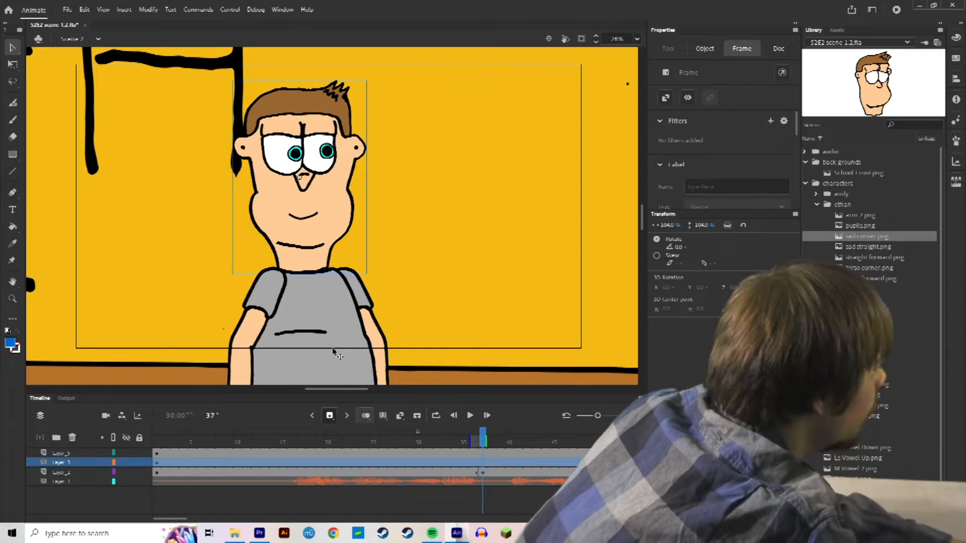
click(235, 291)
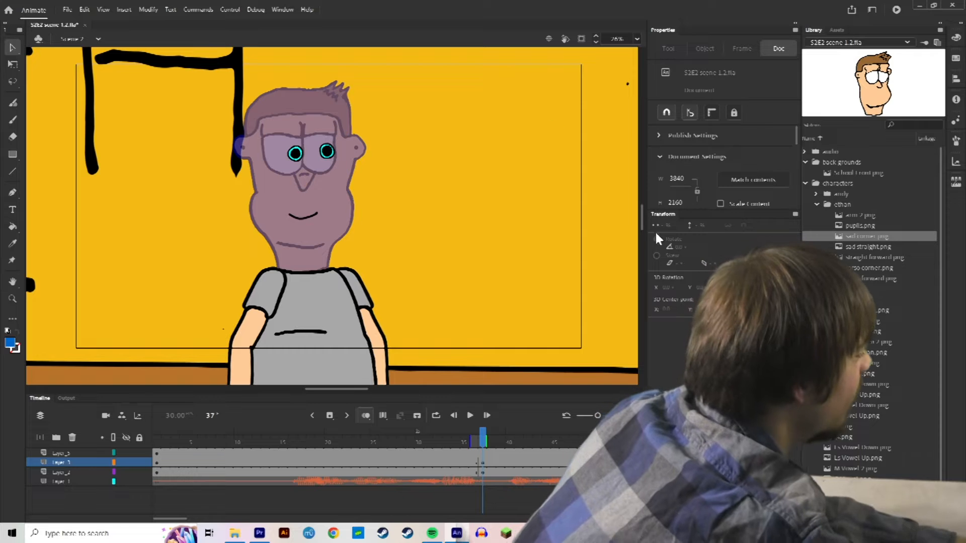
mouse_move(483, 437)
mouse_down()
mouse_move(474, 436)
mouse_move(483, 435)
mouse_up()
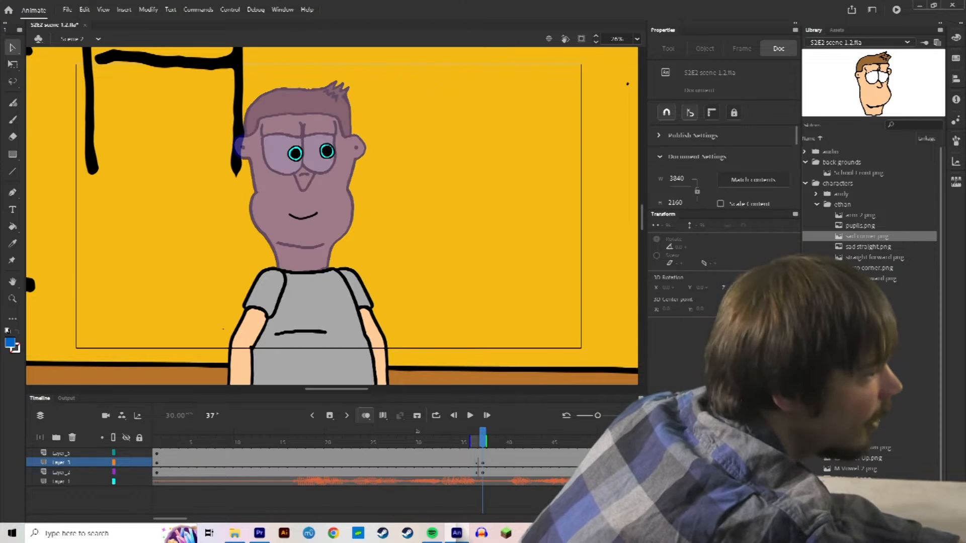
drag(868, 246, 273, 275)
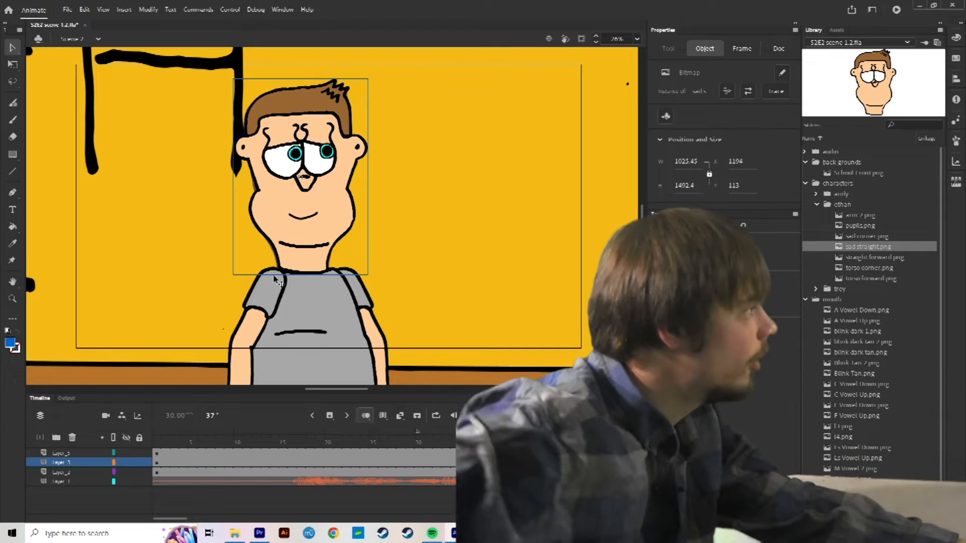
- Keyframe the head at frame 50 and tilt it slightly right with Asset Warp, and swap in sad corner.png at frame 66
click(474, 453)
click(492, 437)
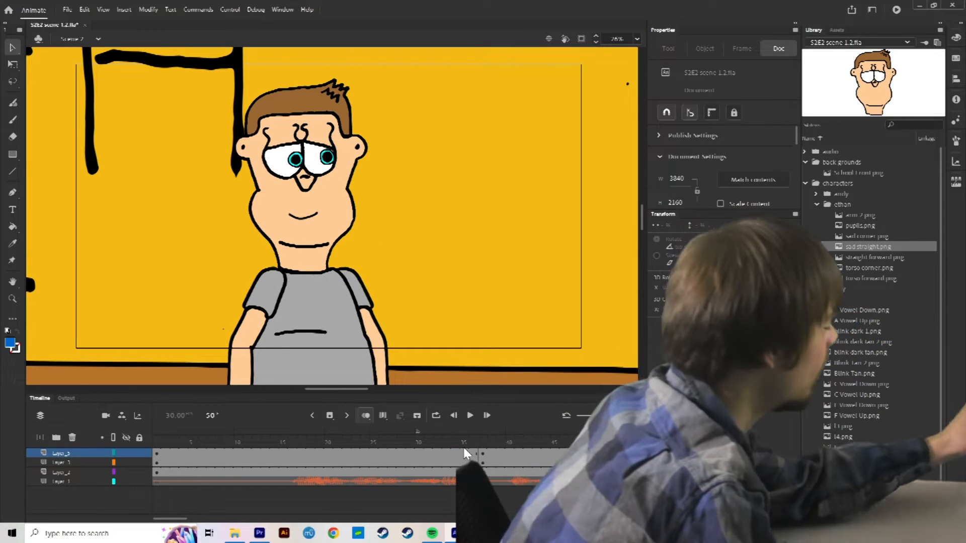
click(592, 463)
key(w)
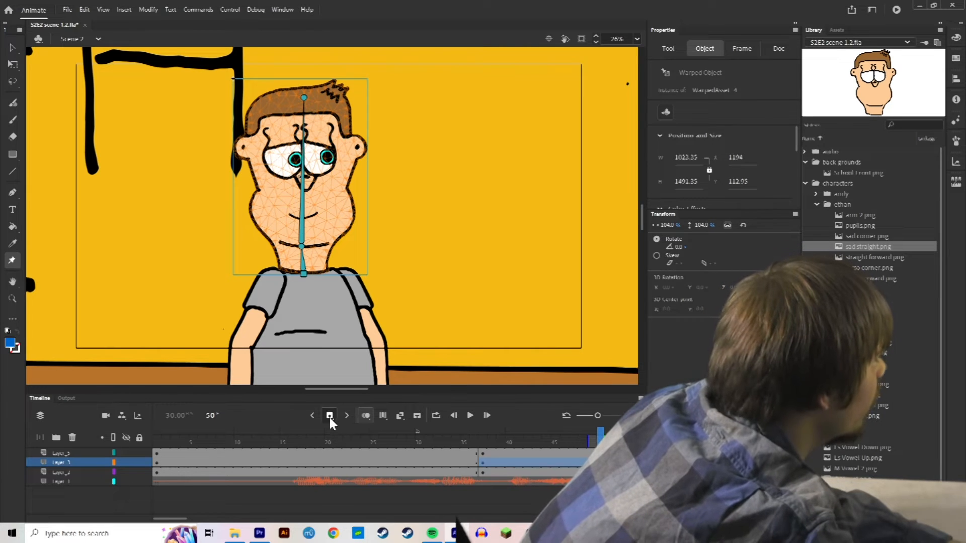
drag(305, 97, 315, 97)
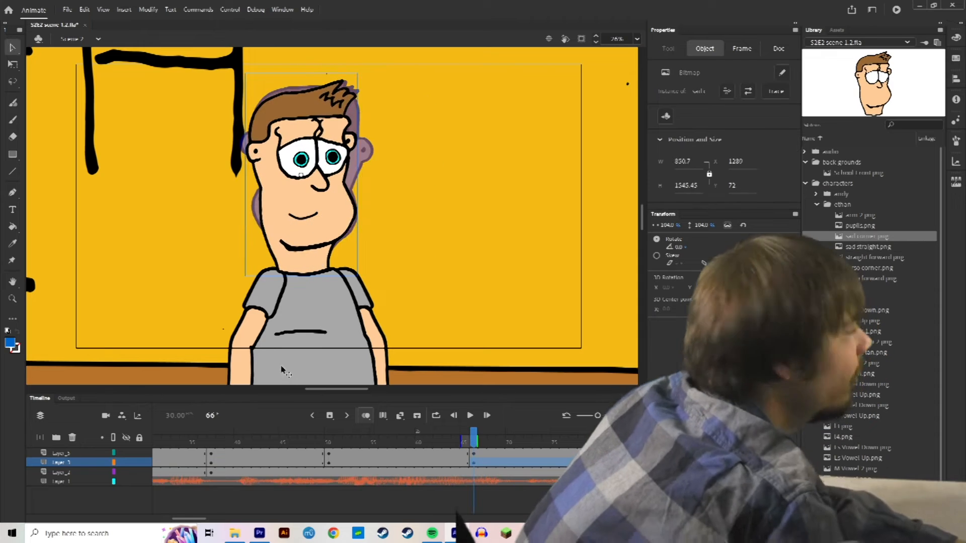
- Keyframe the body layer at frame 62, replace the torso with torso corner.png and bring the arm in front of it
drag(474, 438, 439, 442)
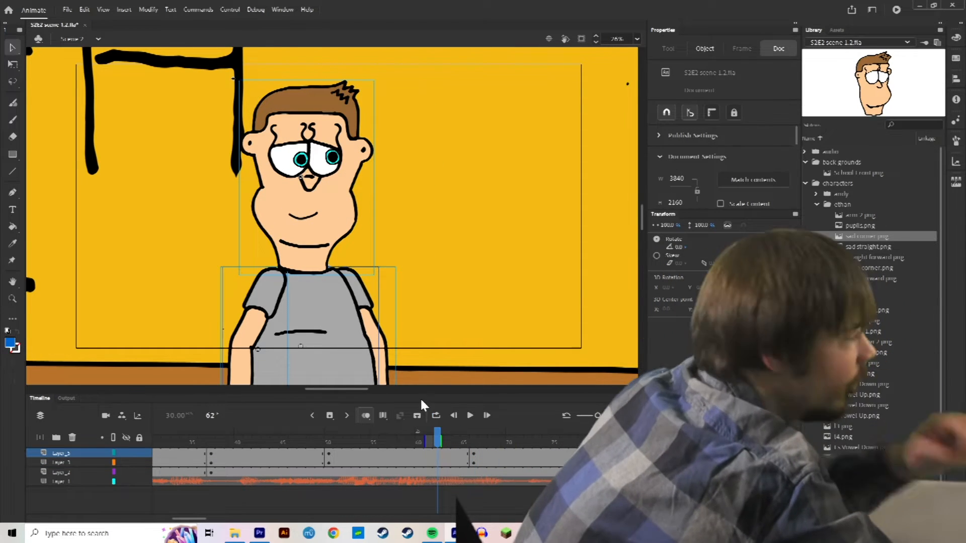
click(442, 473)
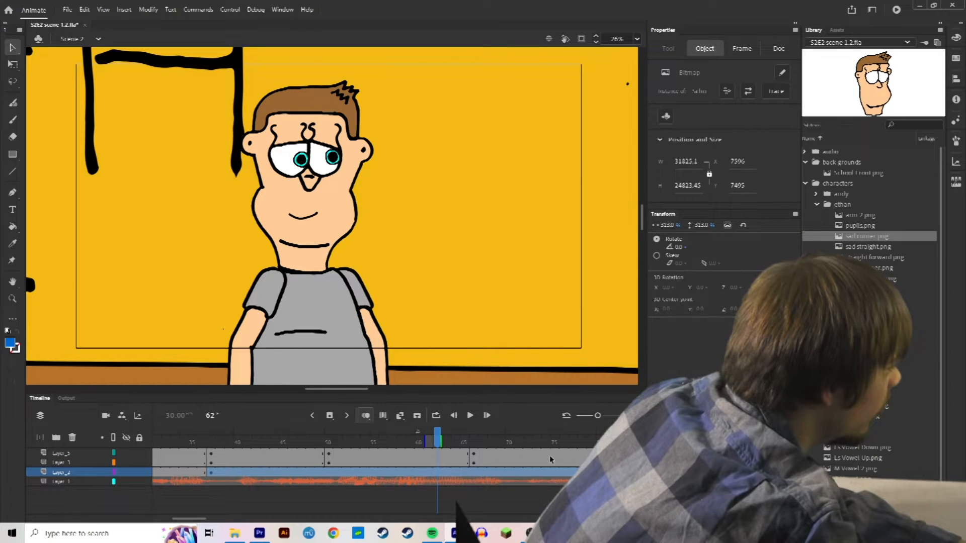
click(316, 332)
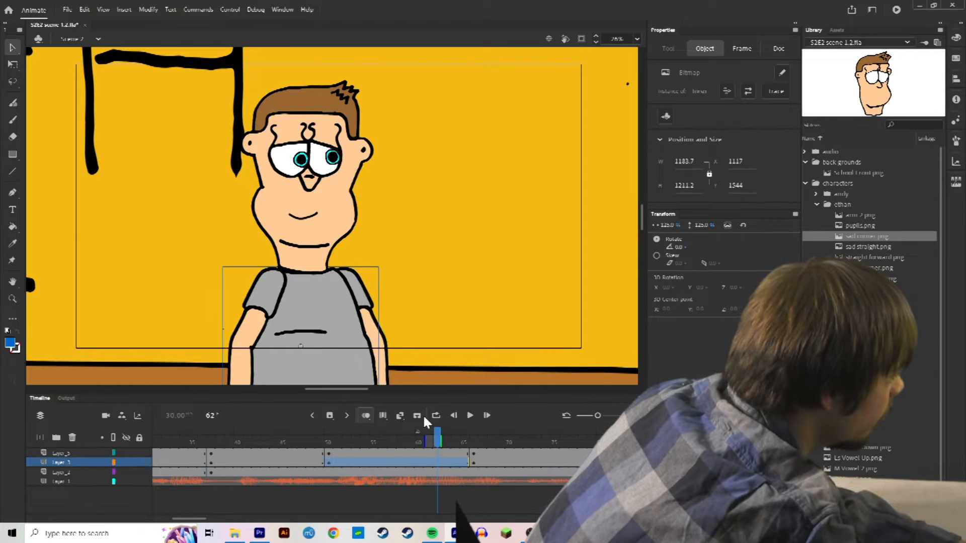
click(331, 416)
click(432, 439)
drag(432, 440, 442, 440)
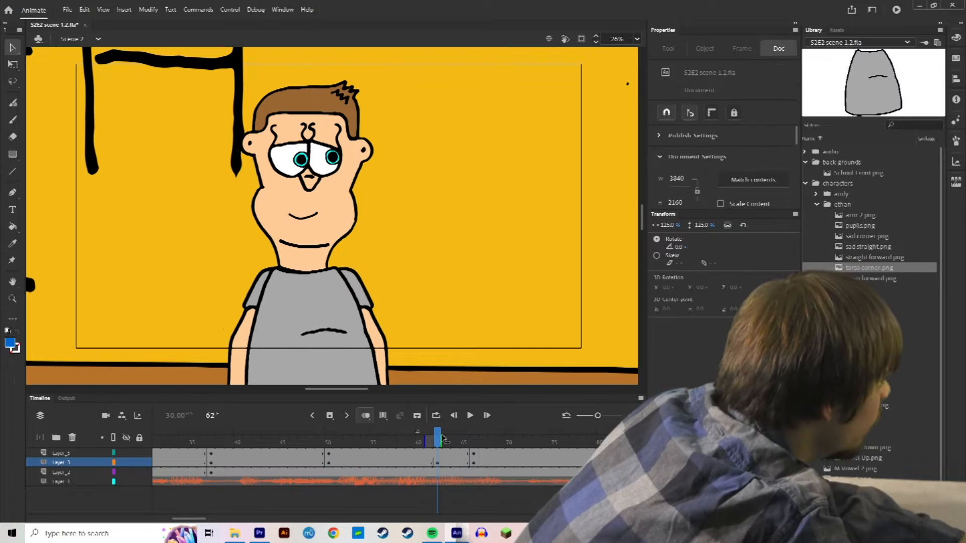
click(240, 337)
right_click(240, 337)
mouse_move(302, 299)
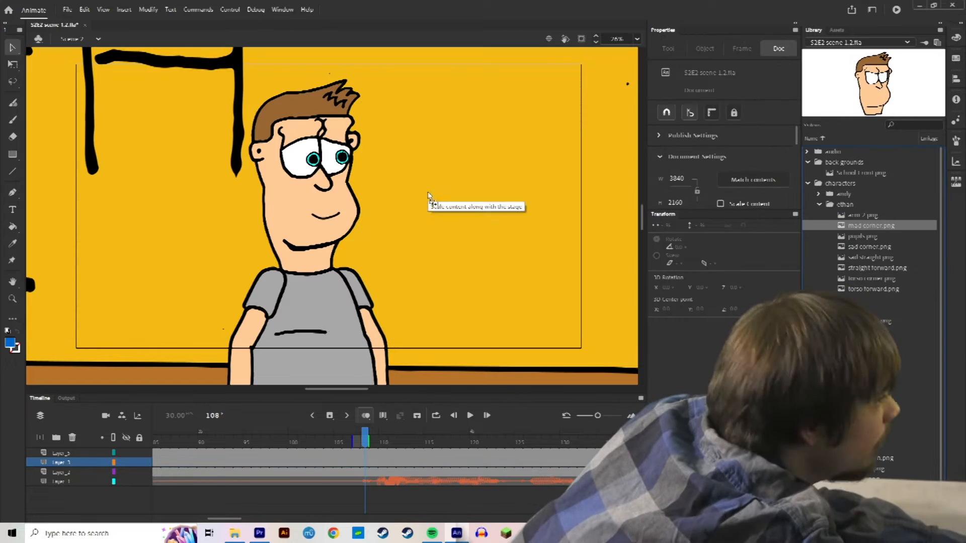
- Replace the sad head with mad corner.png at frame 108 and play the scene
click(334, 230)
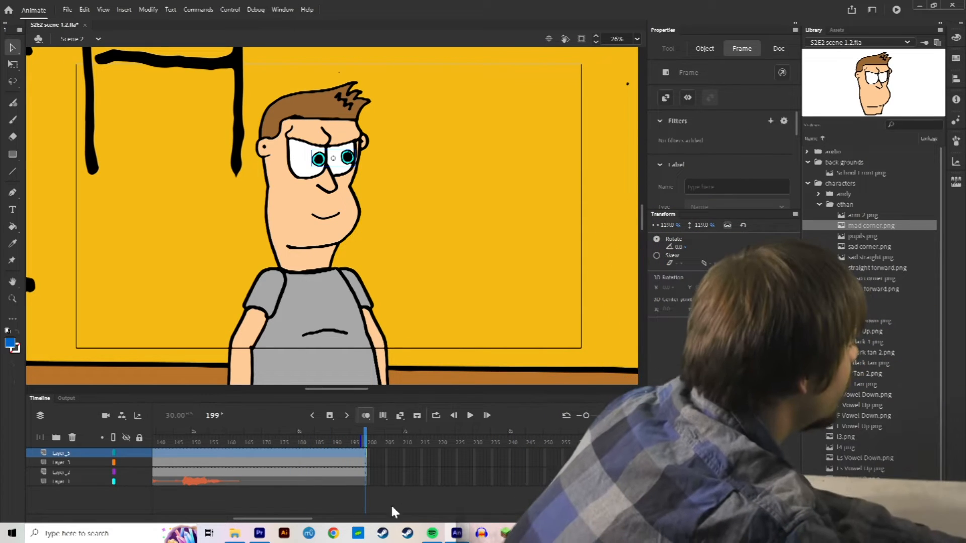
key(Return)
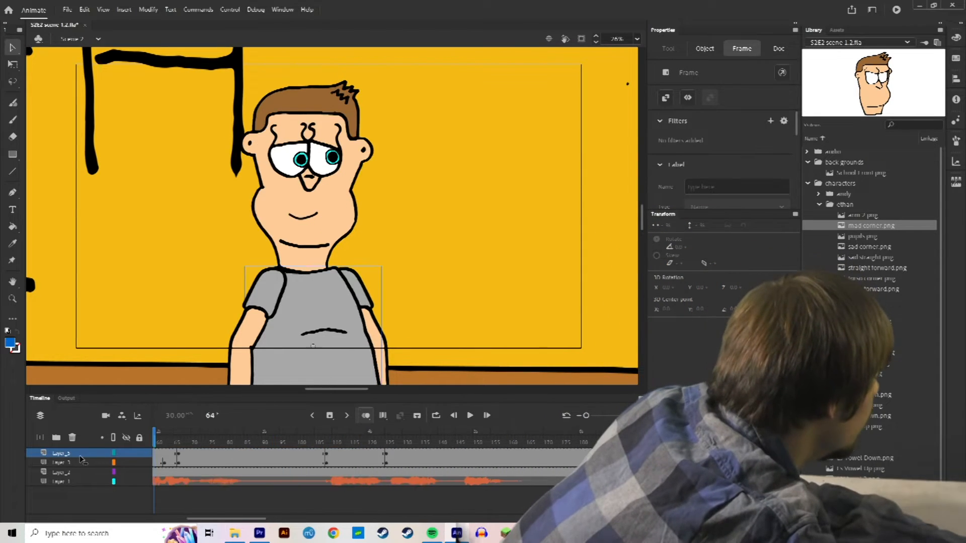
- Swing the front arm in against the torso with Asset Warp, keyframing a new pose on each frame from 66 to 69
click(257, 326)
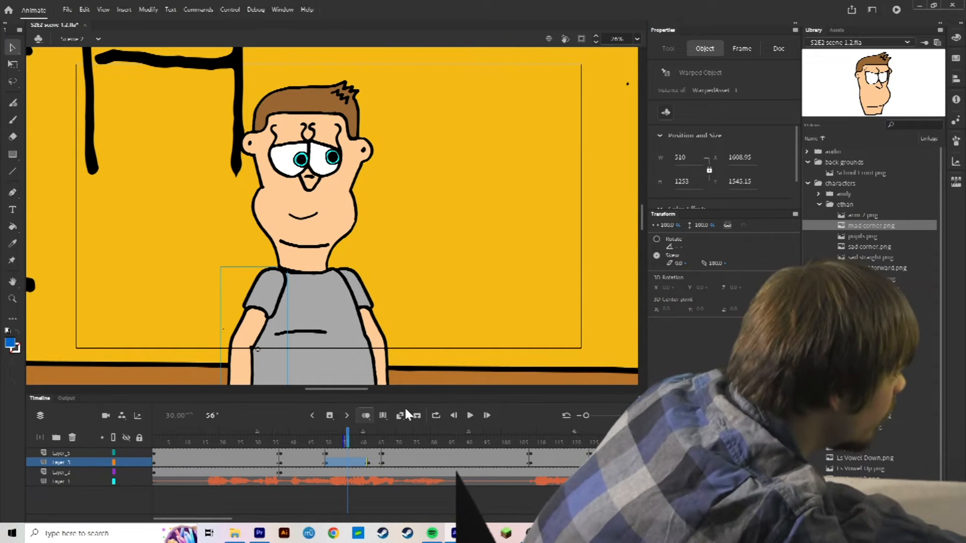
click(383, 443)
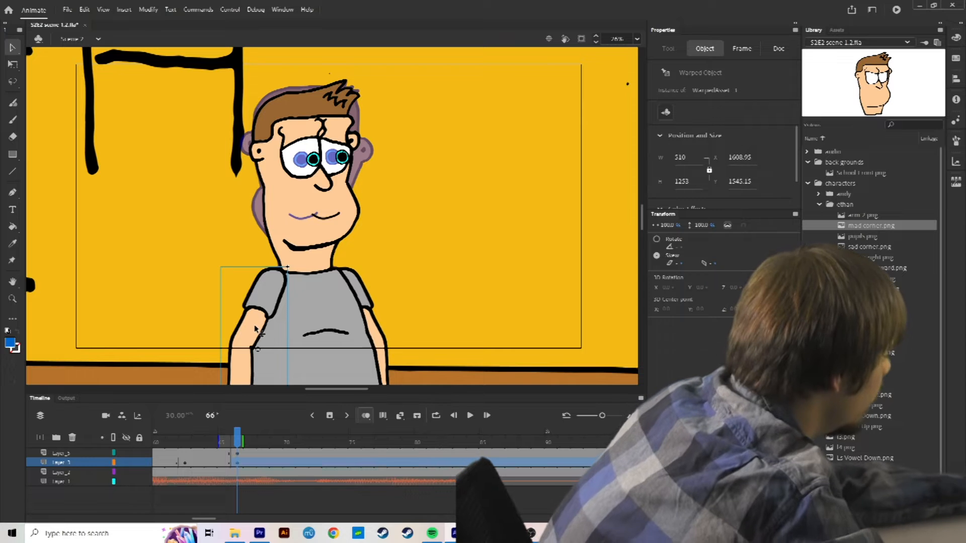
key(w)
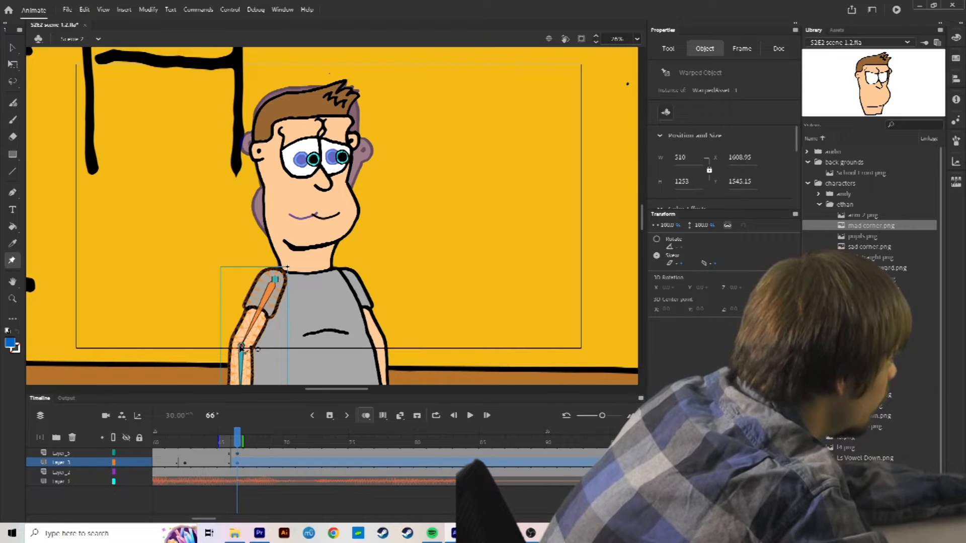
click(277, 436)
click(330, 423)
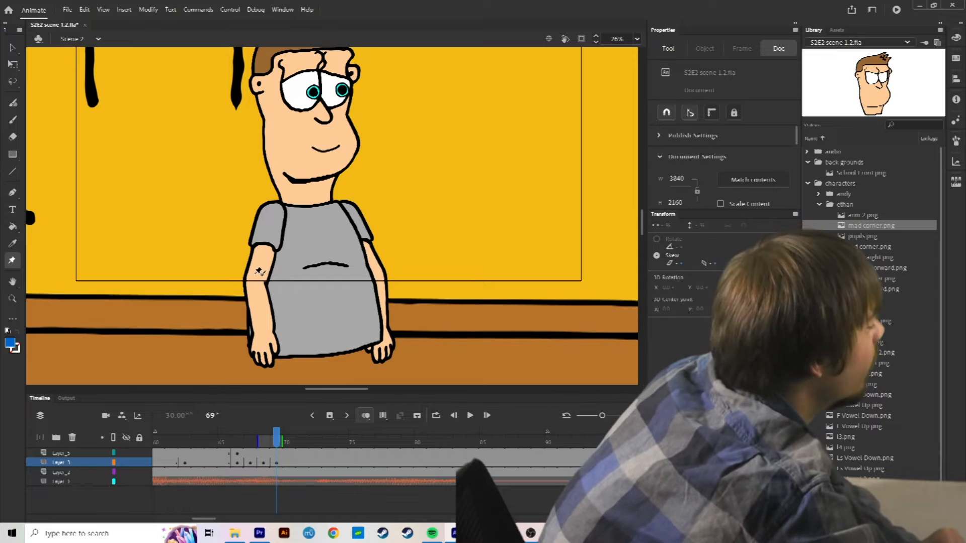
click(256, 283)
drag(256, 283, 260, 284)
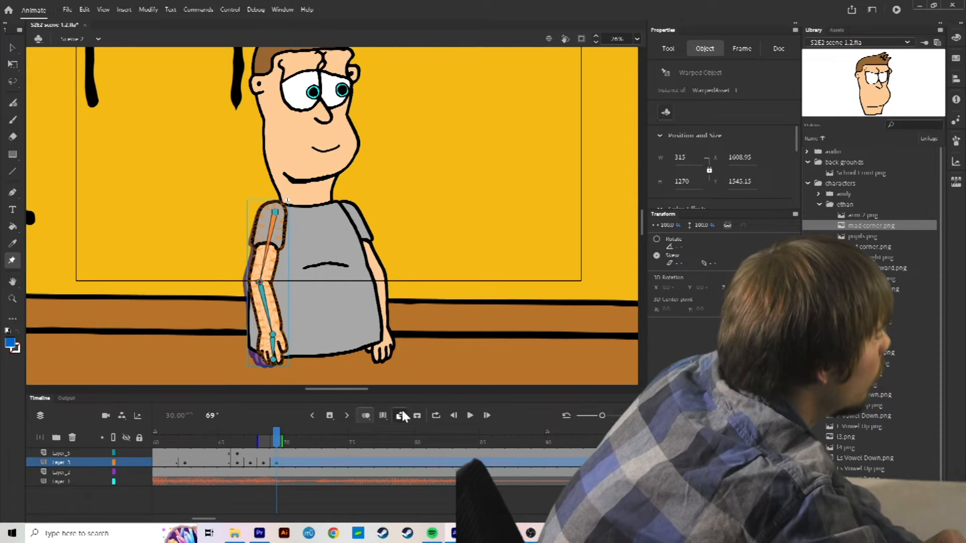
- Continue the arm movement from frame 70 to 79 by adding a keyframe on each frame and nudging the elbow joint slightly
drag(278, 434, 289, 436)
click(330, 421)
click(261, 283)
mouse_move(261, 283)
mouse_down()
mouse_move(270, 283)
mouse_move(260, 282)
mouse_up()
click(330, 422)
click(265, 283)
click(330, 420)
click(330, 419)
click(272, 282)
click(330, 419)
click(264, 281)
click(394, 436)
click(330, 419)
click(263, 281)
click(330, 420)
click(263, 282)
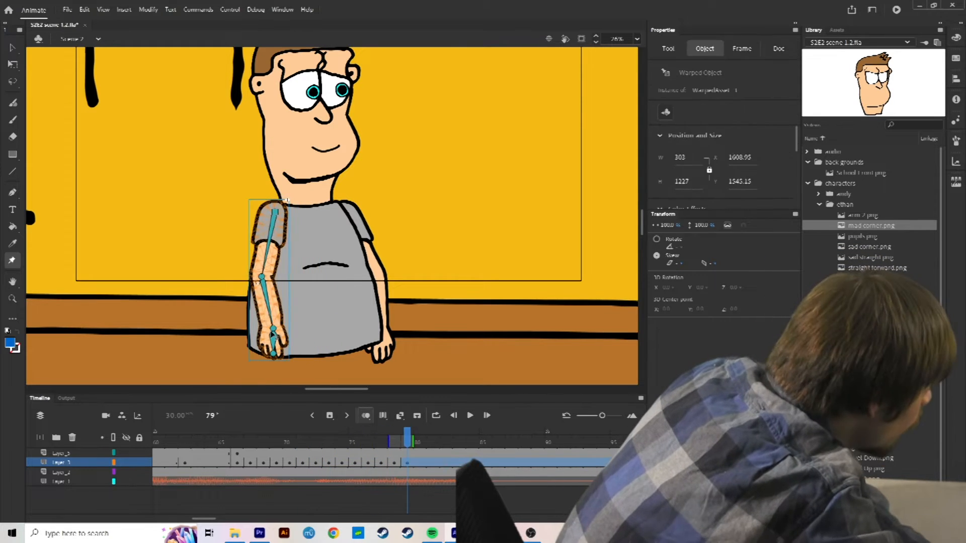
- Lip-sync the start of the dialogue by keyframing the mouth layer at frames 18 and 19 and replacing the mouth shape on each
click(551, 436)
drag(603, 416, 577, 425)
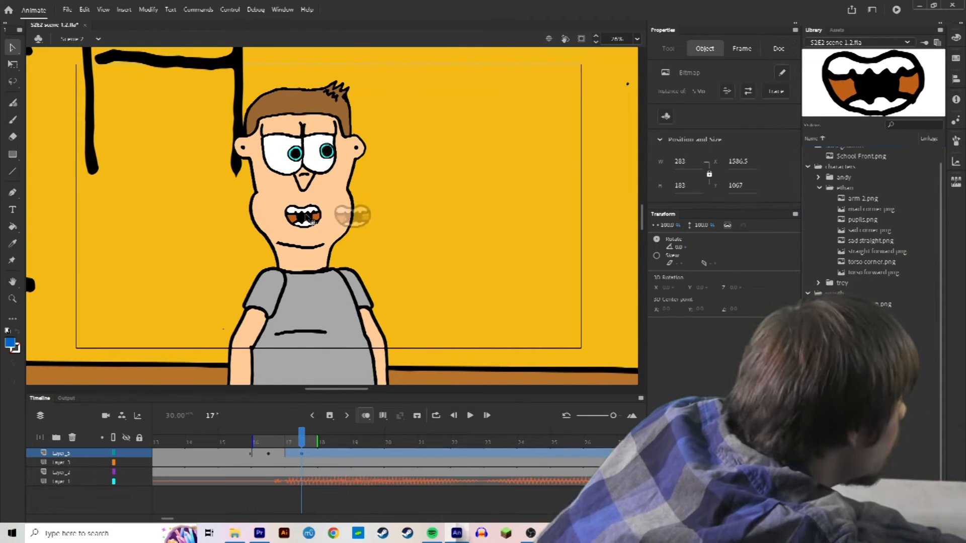
key(period)
click(330, 416)
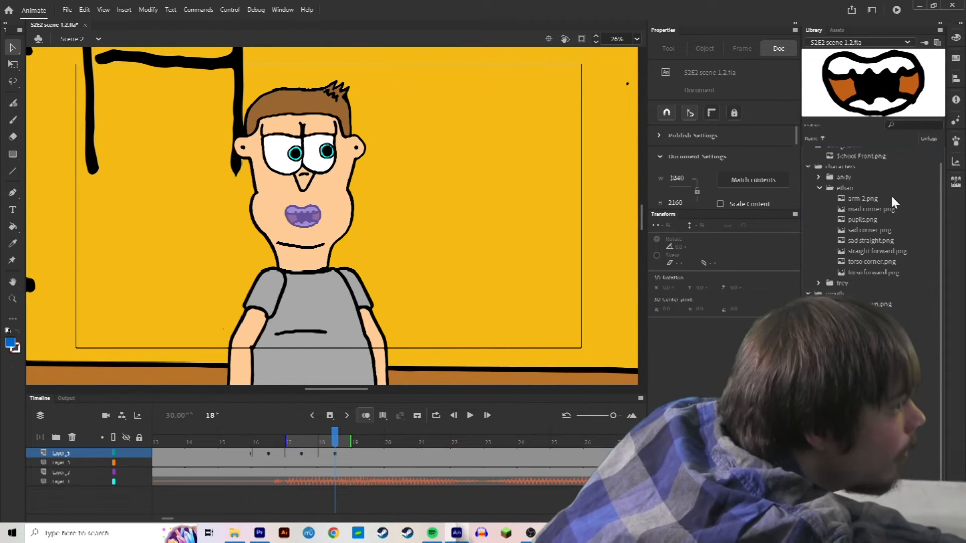
drag(870, 314, 303, 214)
key(period)
key(period)
click(297, 214)
key(Delete)
drag(870, 346, 302, 213)
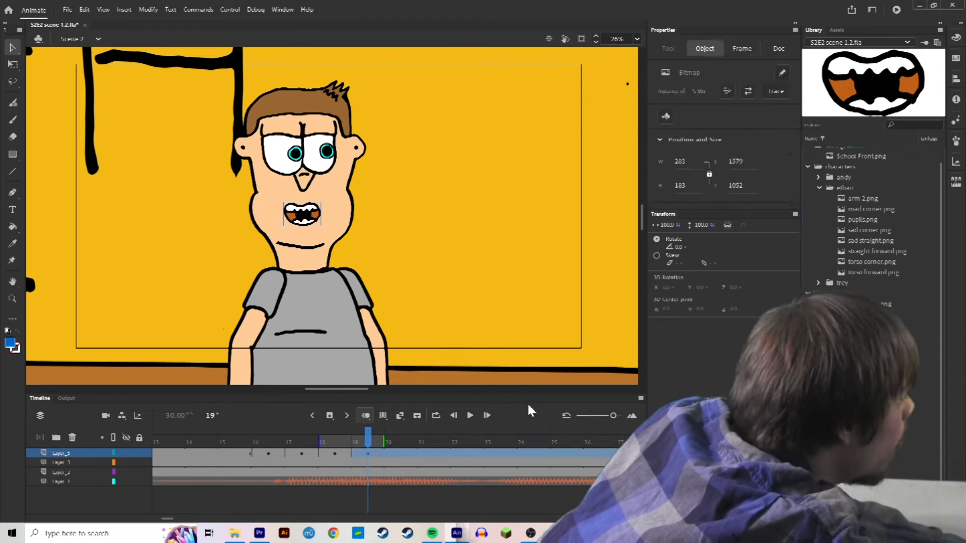
- Add further mouth-layer keyframes after frame 19 and place the mouth shape that matches the following sound in the audio
key(period)
key(period)
key(period)
key(F6)
drag(870, 388, 300, 213)
key(period)
key(F6)
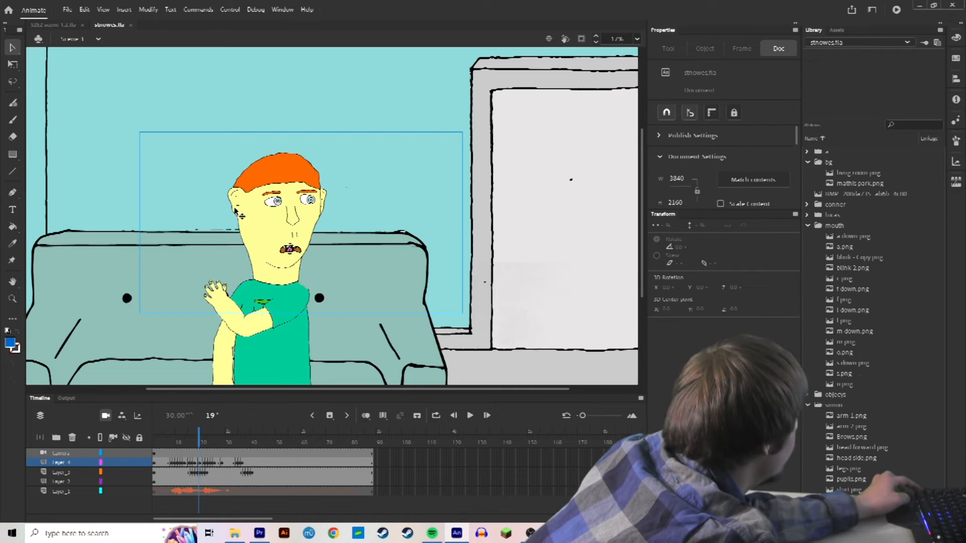
- Play the couch scene in stnowes.fla to review its finished character animation
scroll(235, 212, down, 2)
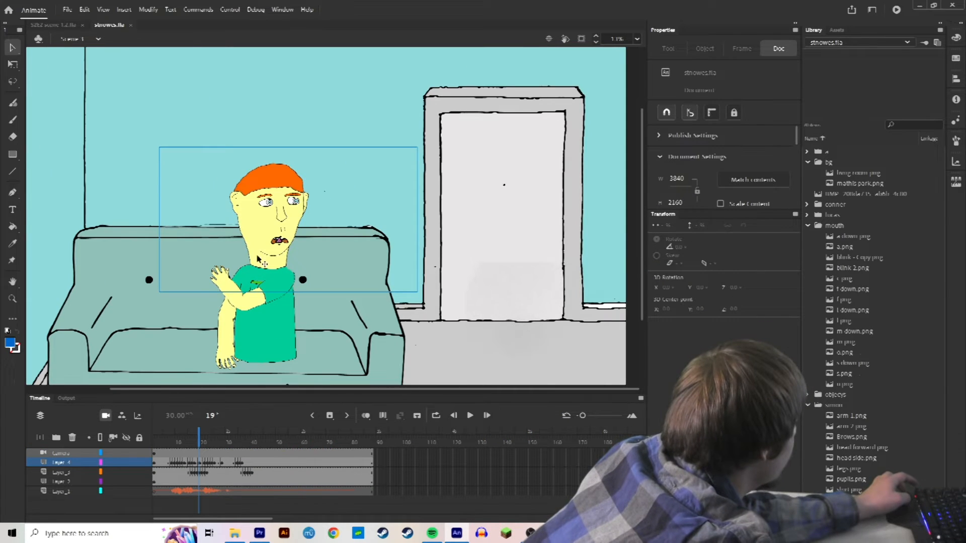
click(470, 415)
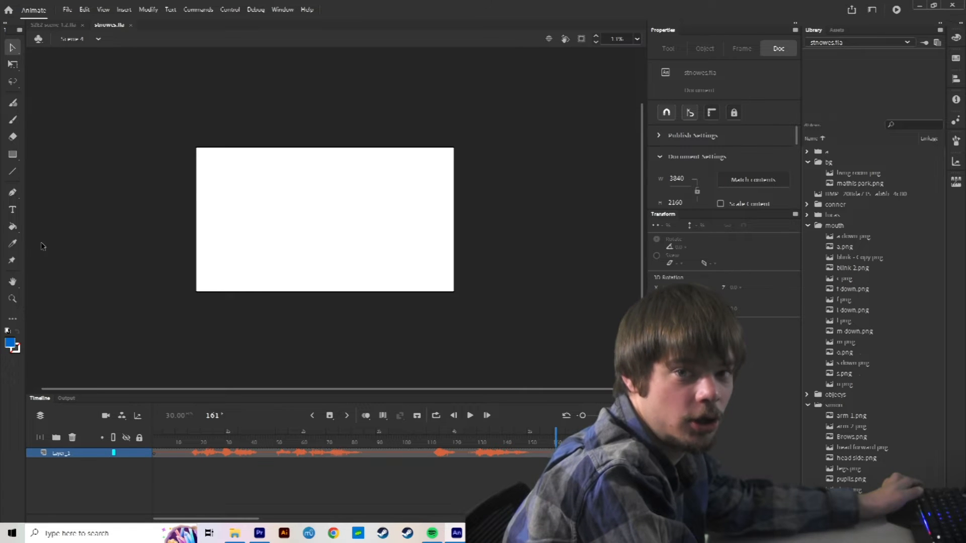
- Place living room.png in Scene 4 on a new layer above the audio, removing the copy dropped on the audio layer
drag(858, 173, 416, 205)
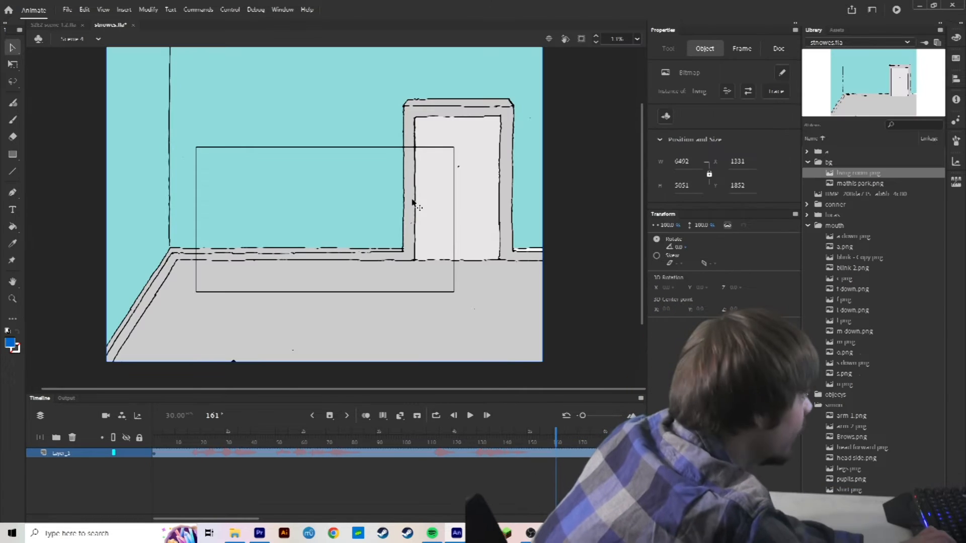
key(Delete)
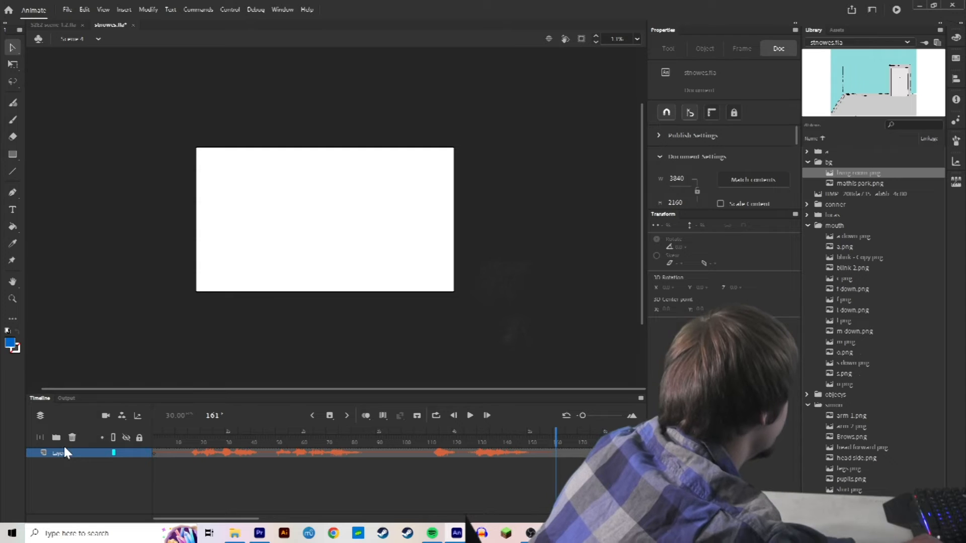
drag(337, 206, 310, 199)
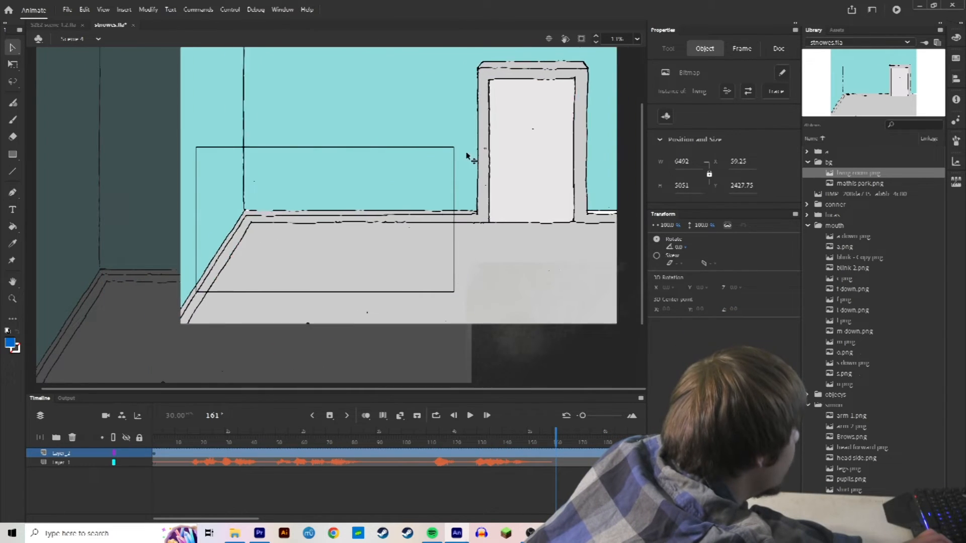
- Examine how the door and background are framed in Scene 2, and return to Scene 4
click(96, 40)
click(101, 71)
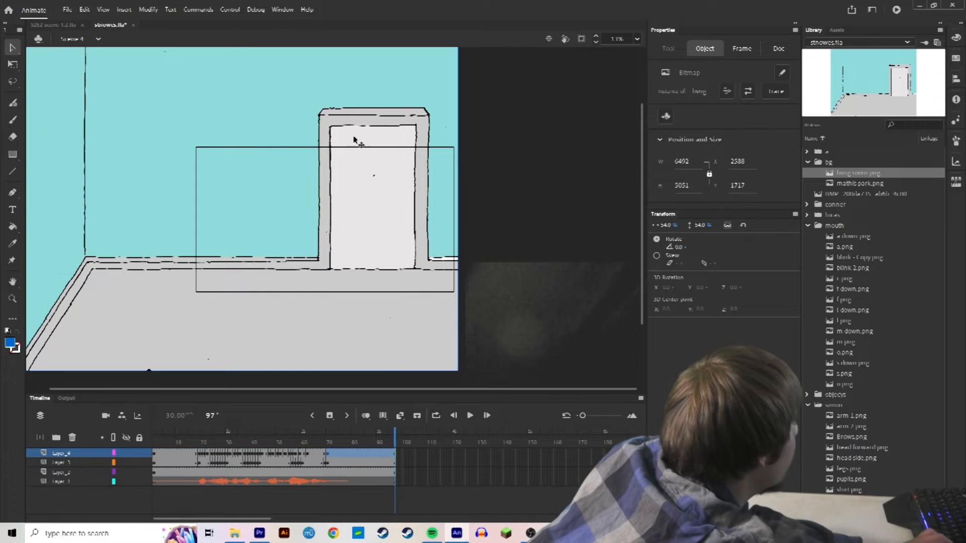
click(96, 38)
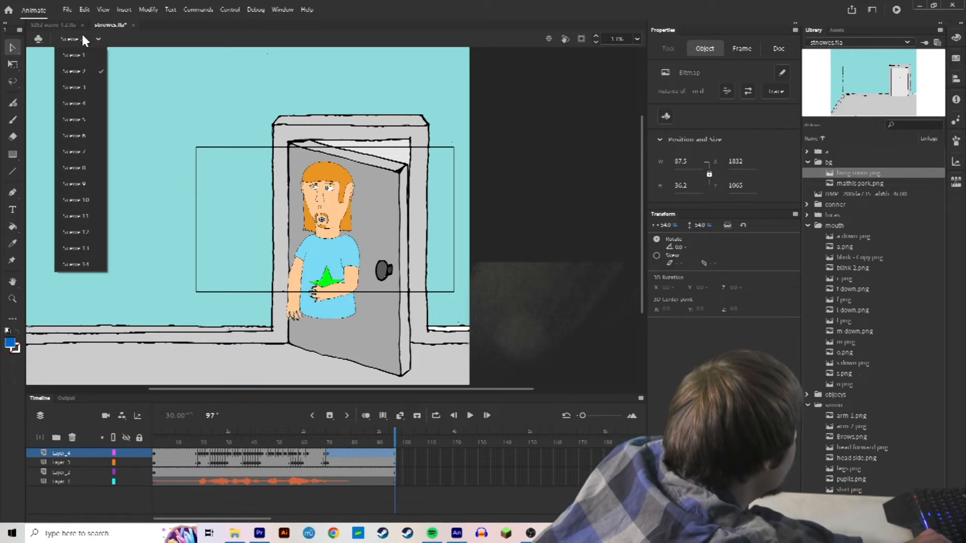
click(92, 108)
- Position the living room background at X 2498, Y 2488 with door 2.png in its doorway, and add a new layer above it
drag(325, 267, 330, 215)
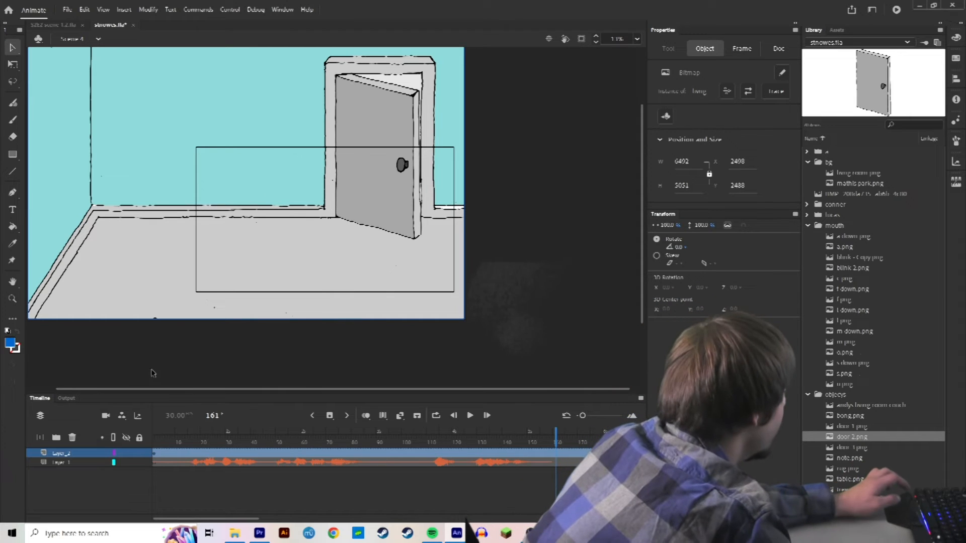
click(39, 438)
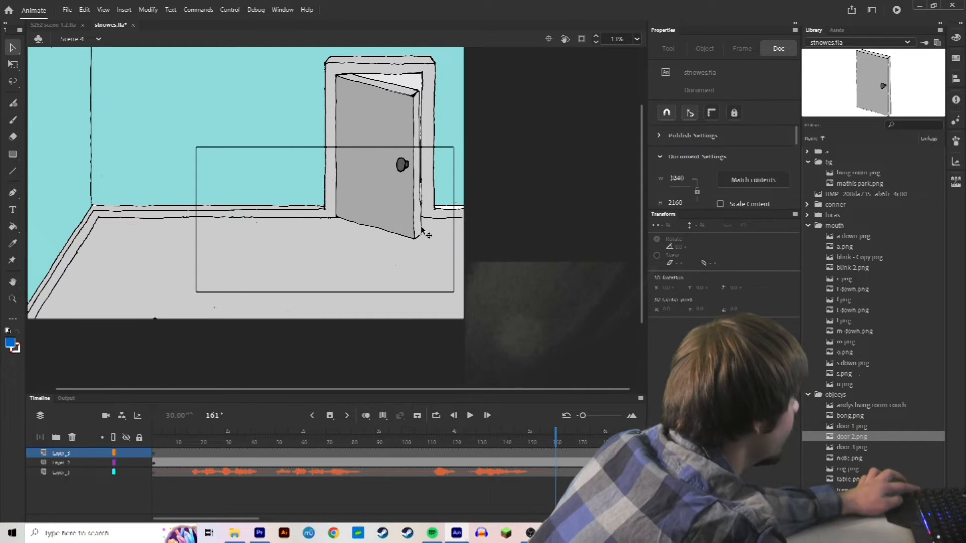
scroll(425, 231, up, 2)
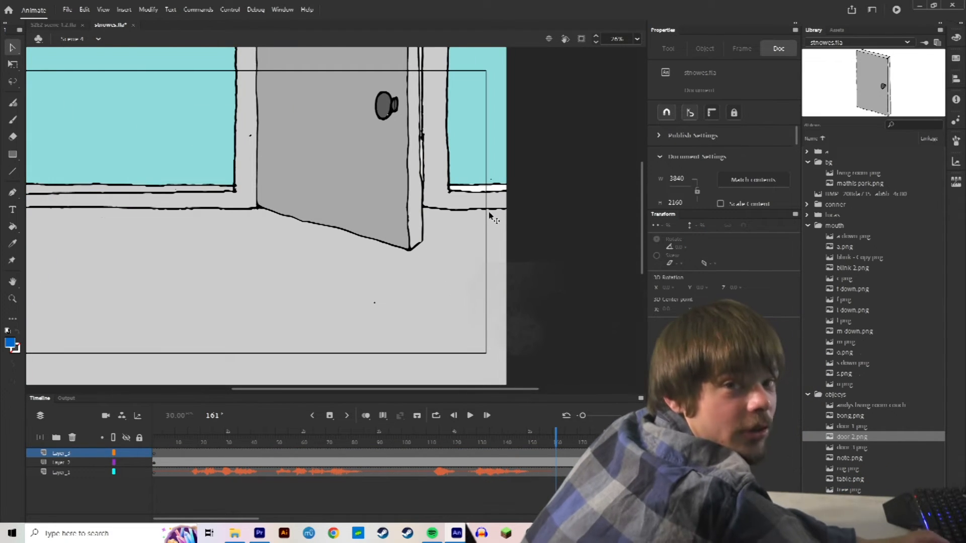
- Place shirt.png and head forward.png from the lucas folder over the door on Layer_3, scaling the head to 176% and seating it on the neckline
click(807, 394)
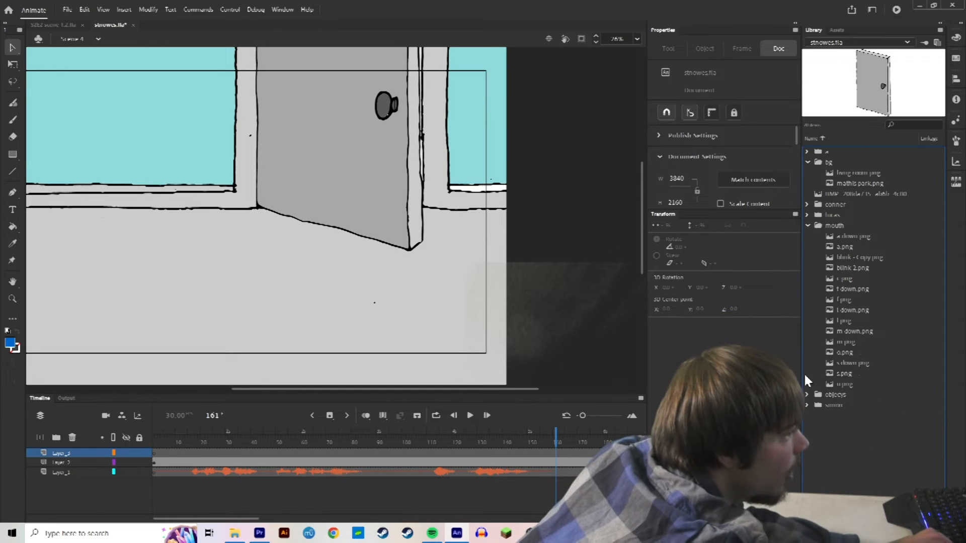
click(807, 214)
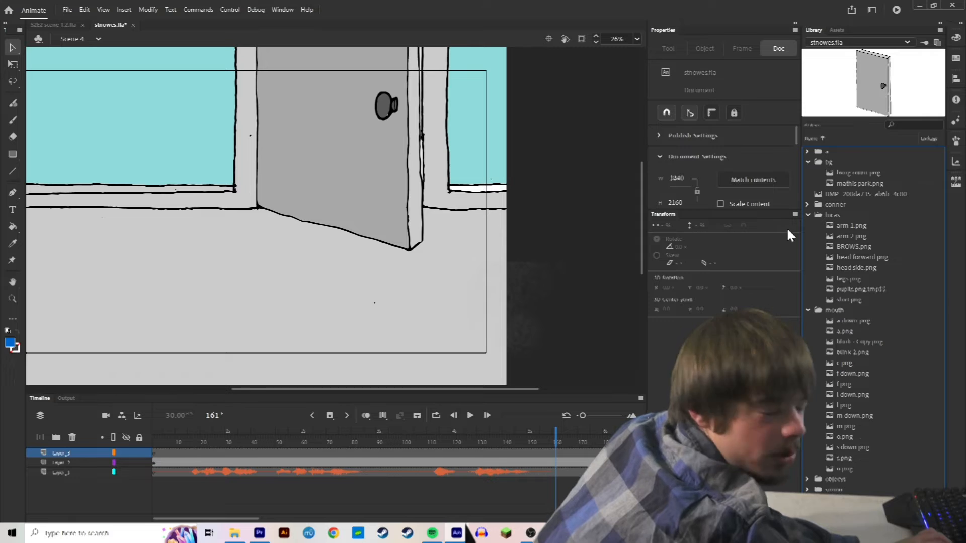
drag(849, 299, 418, 270)
drag(705, 225, 687, 226)
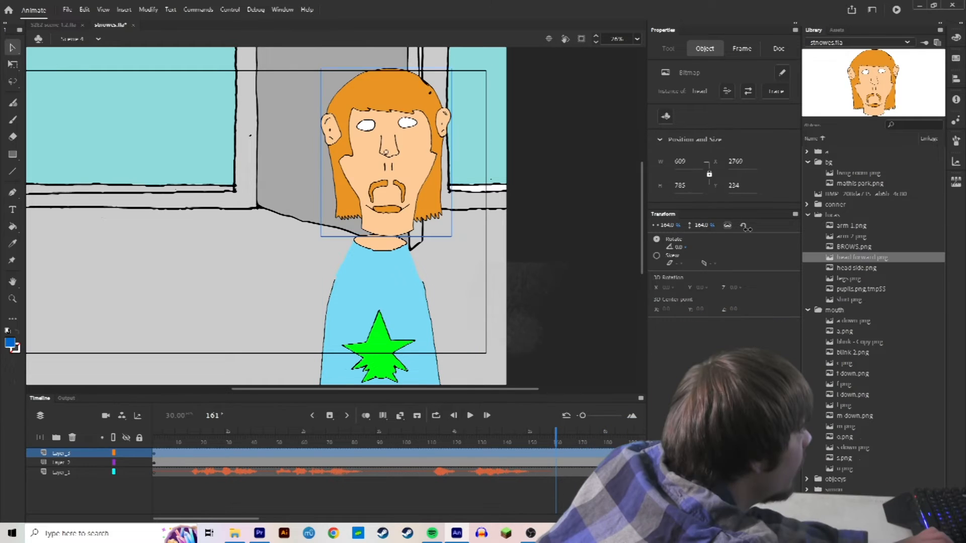
drag(748, 229, 755, 228)
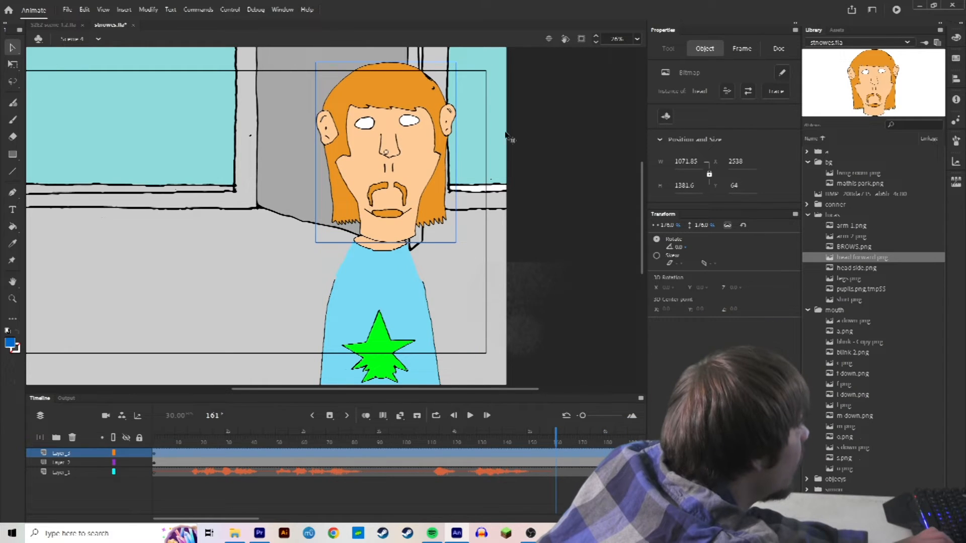
drag(440, 174, 432, 183)
- Scale the shirt to 77% under the head and save the document
drag(442, 269, 442, 270)
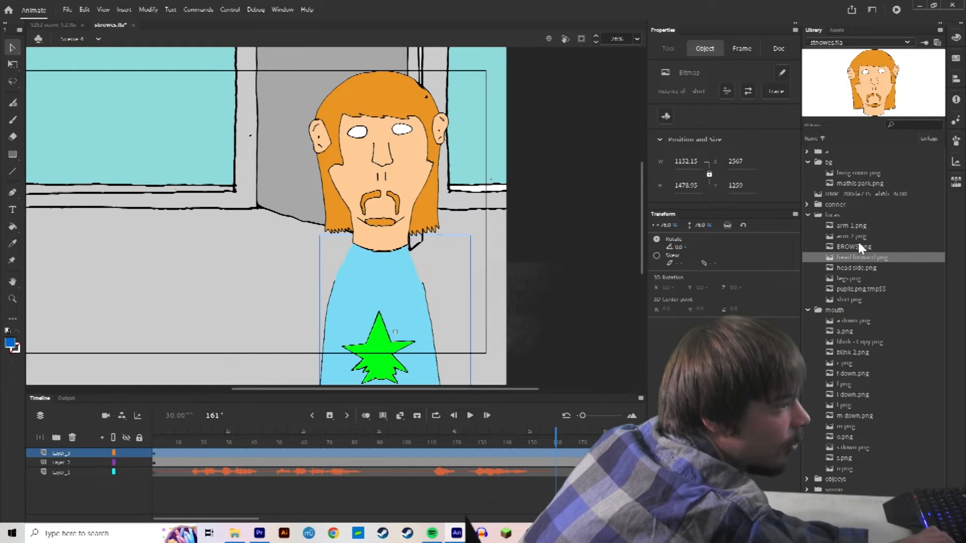
drag(429, 329, 428, 327)
drag(697, 225, 697, 225)
key(ctrl+s)
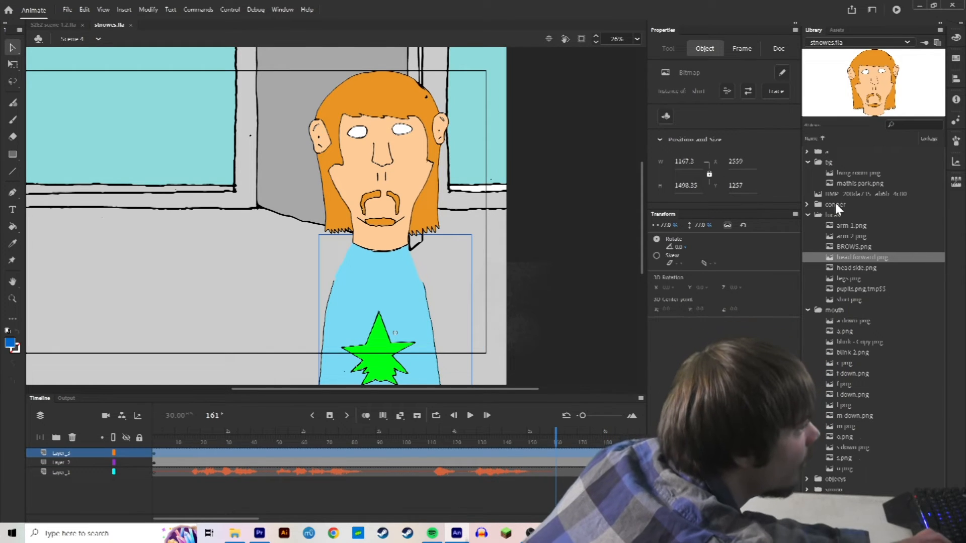
- Add arm 1.png and arm 2.png to the character's shoulders, rigging them as warped assets and scaling them to fit the shirt
drag(856, 227, 434, 274)
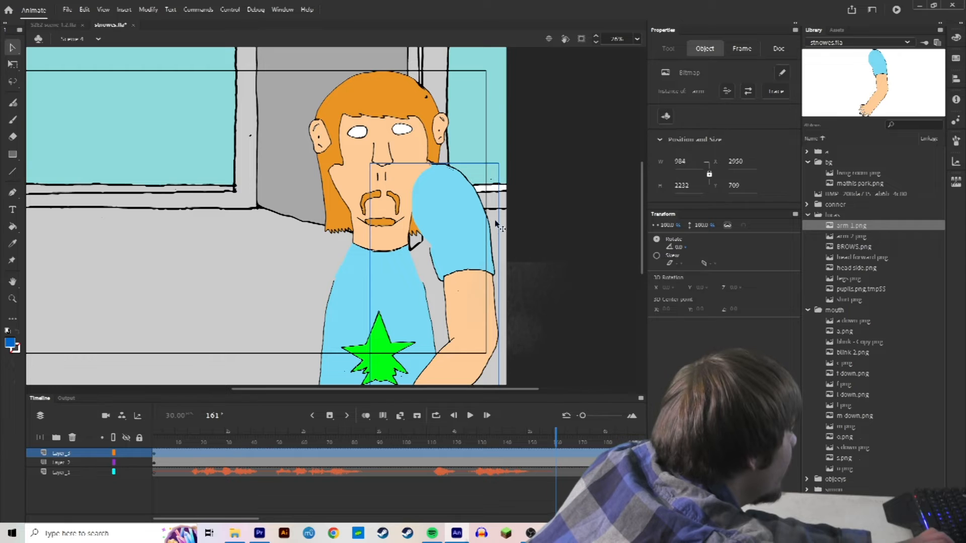
drag(708, 224, 687, 225)
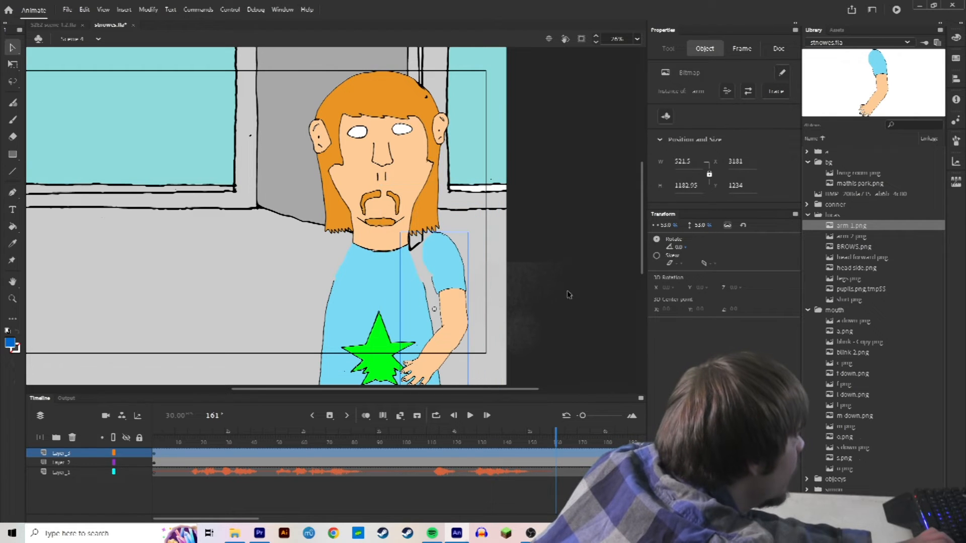
drag(467, 296, 244, 209)
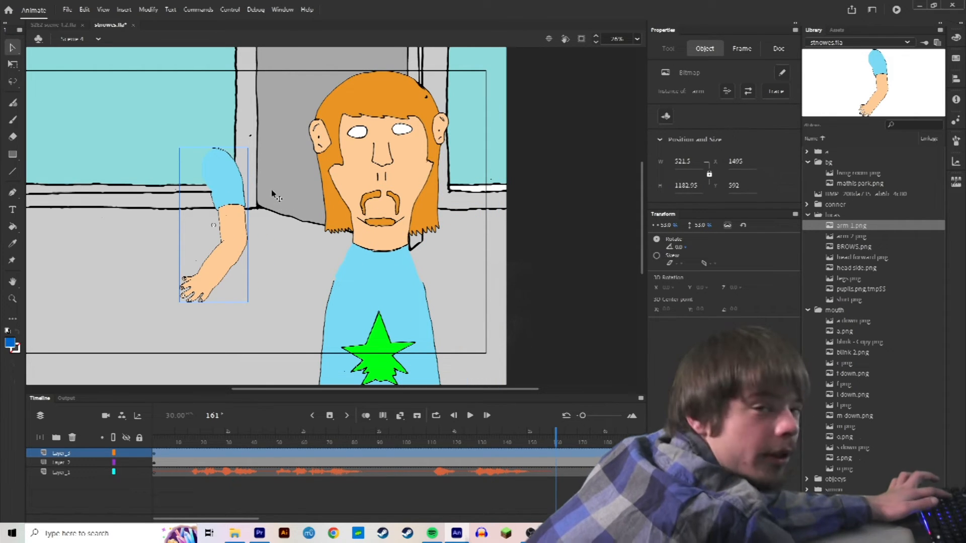
key(w)
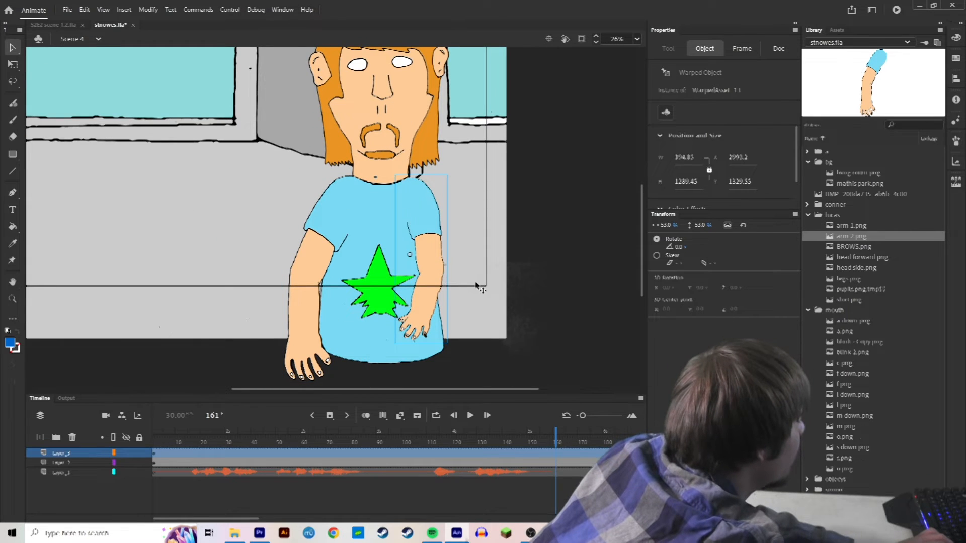
drag(704, 226, 711, 227)
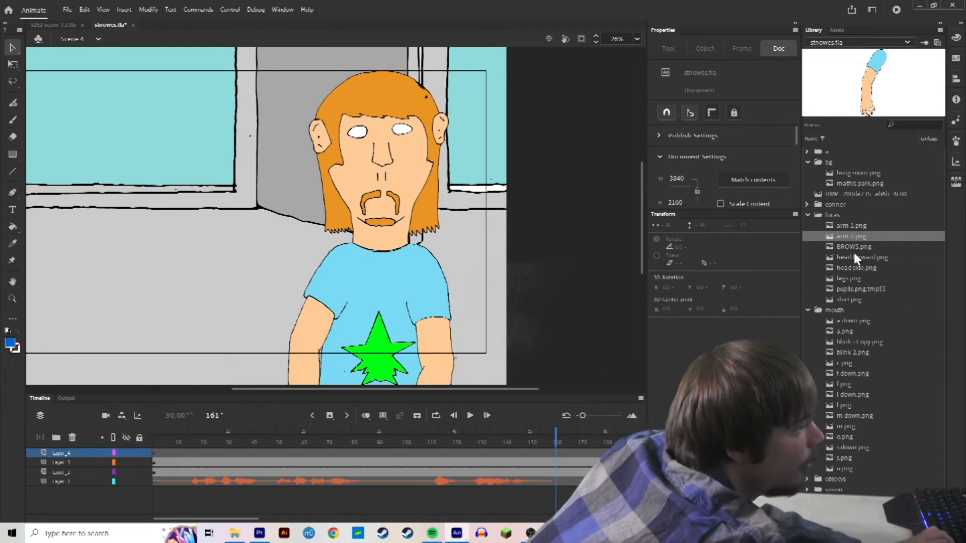
- Place the pupils and BROWS.png on the face in Layer_4, scaling the brows to 68% and adding warp pins to them
drag(851, 289, 380, 131)
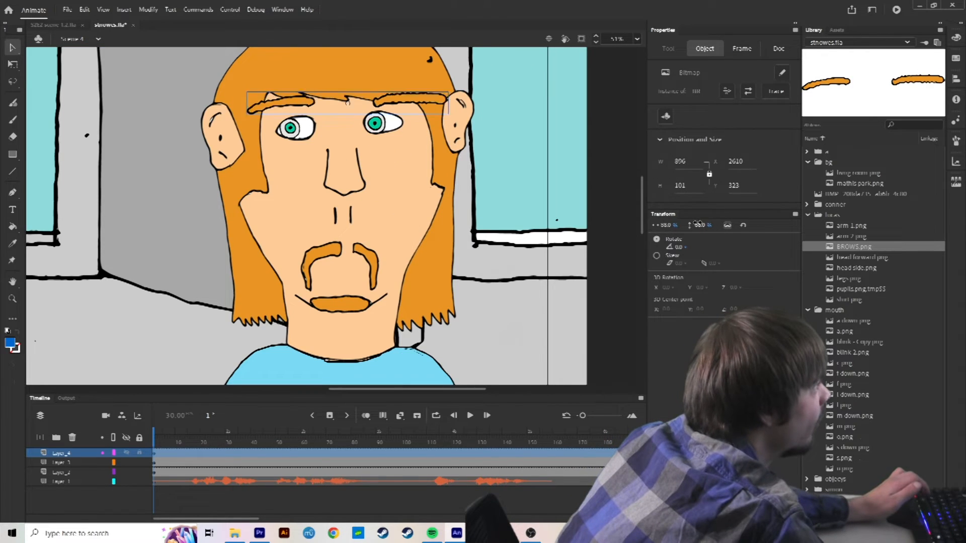
key(Return)
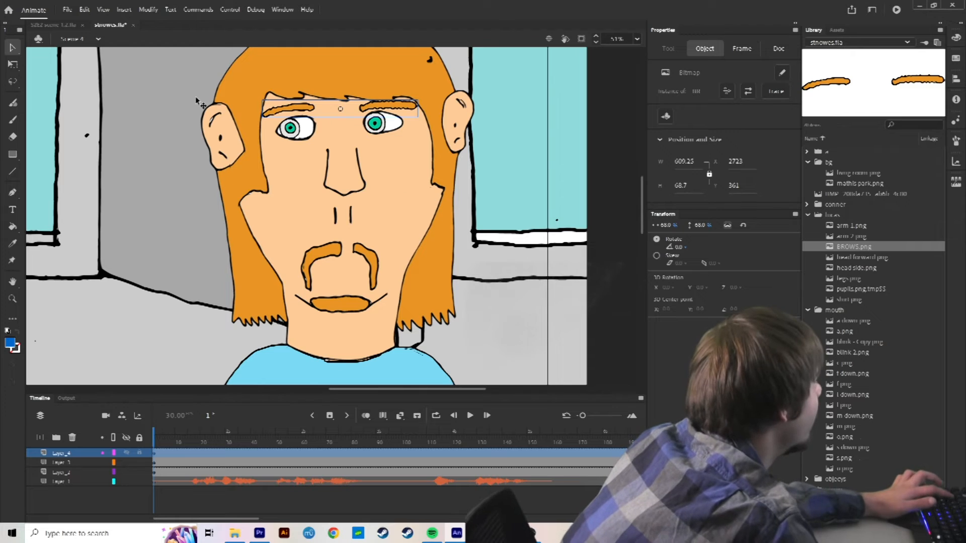
click(266, 113)
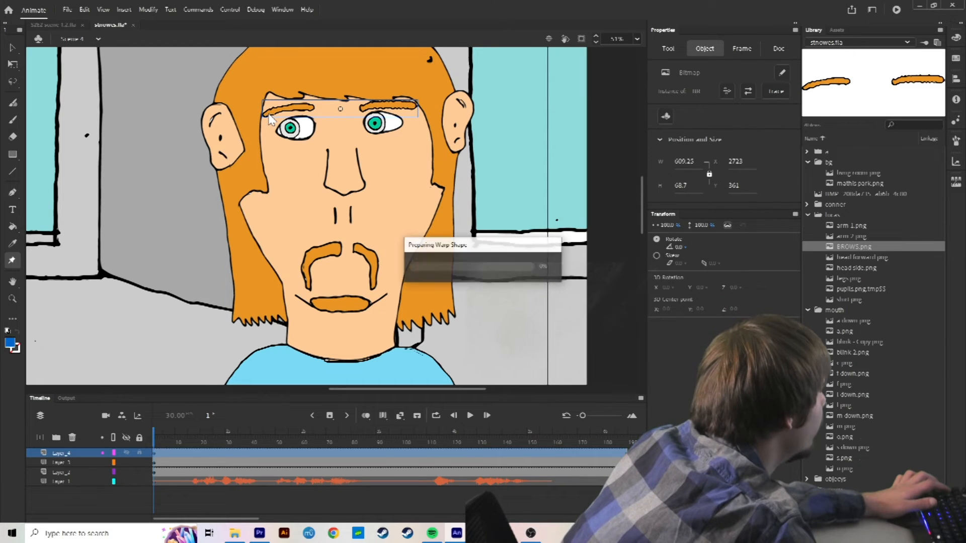
click(310, 106)
key(v)
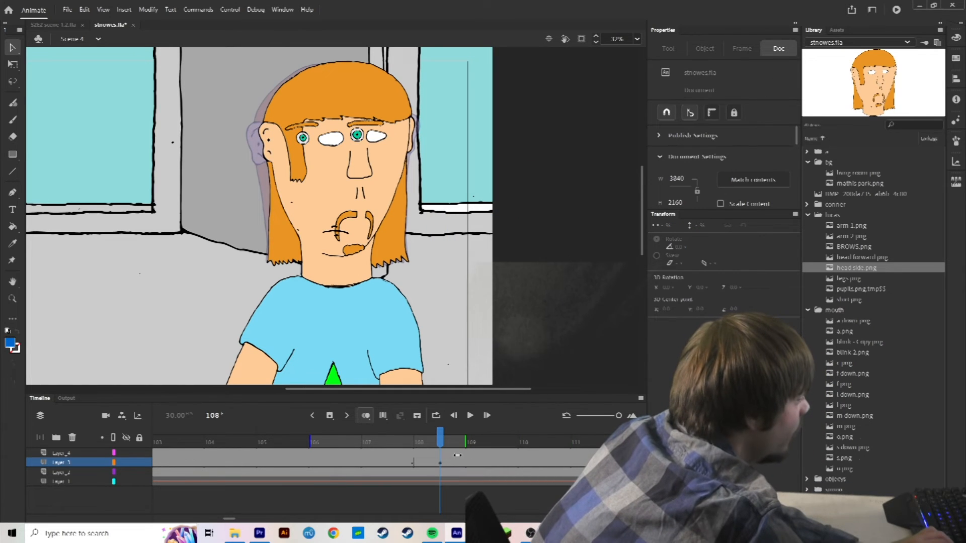
- Narrow the onion skin range at frame 108 and realign the brows and pupils with the side-facing head
drag(379, 435, 381, 435)
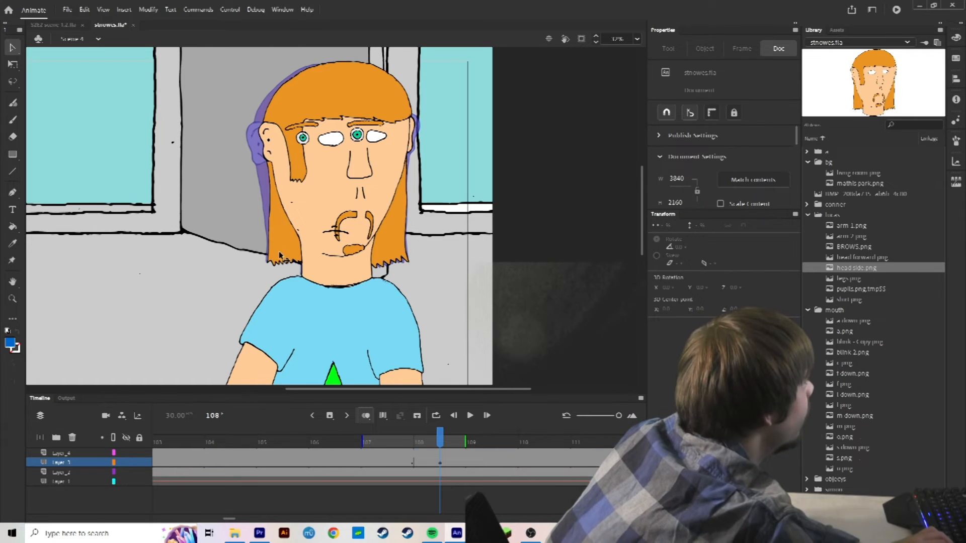
click(419, 134)
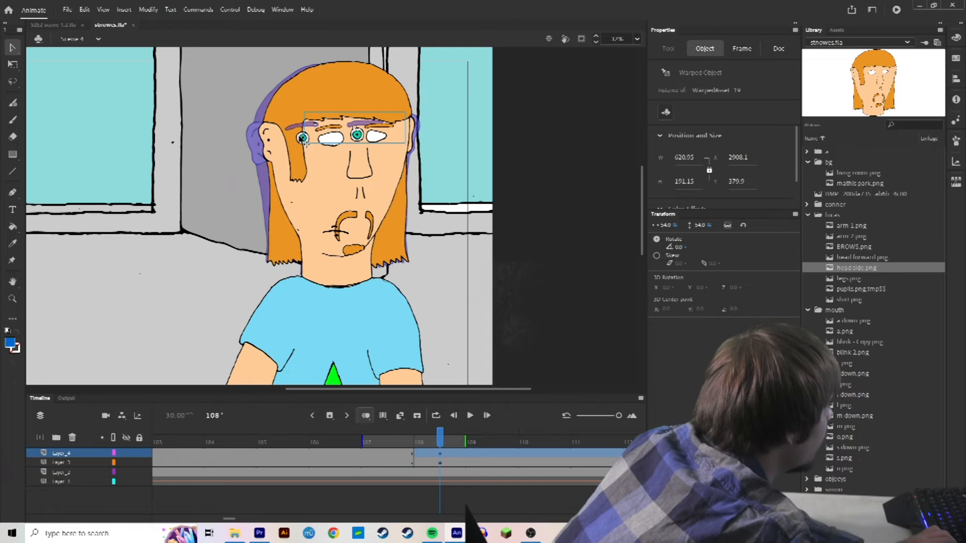
drag(320, 146, 327, 149)
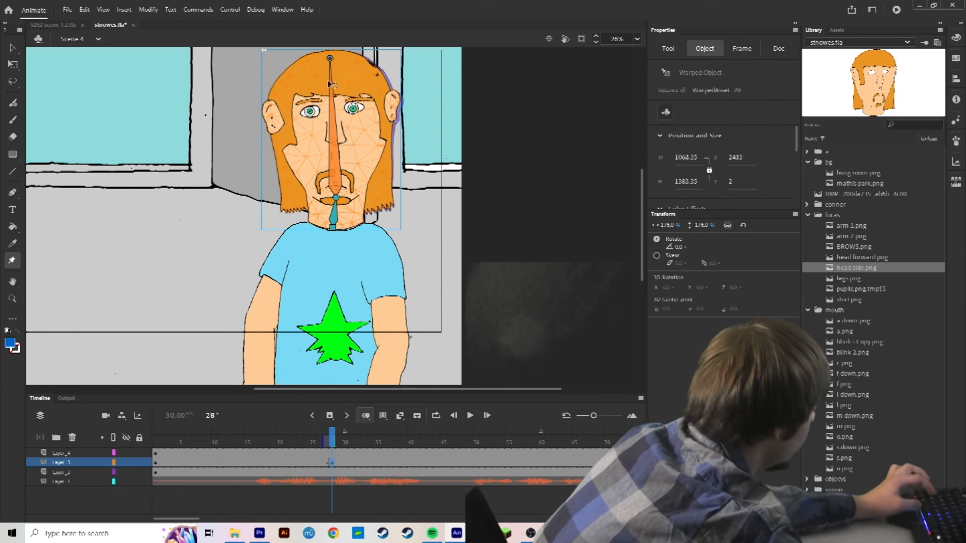
- Pose the warped head at frame 28, shift the eyes and brows from frame 29, and add a blink on Layer_4
key(v)
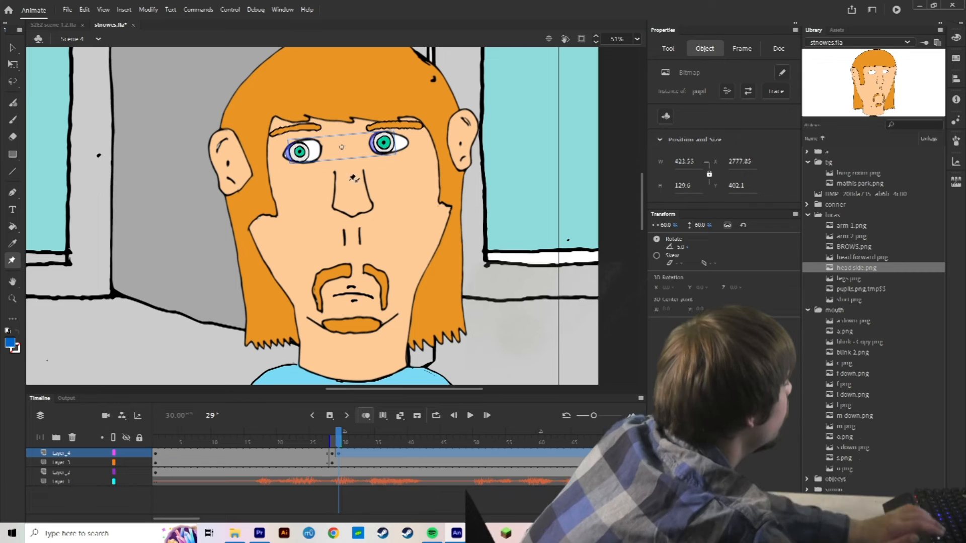
click(274, 134)
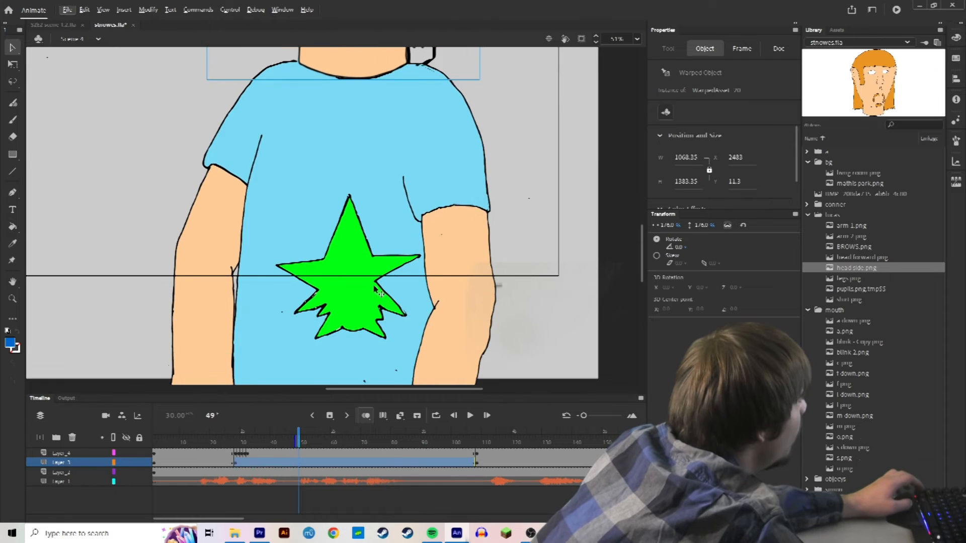
scroll(375, 292, up, 8)
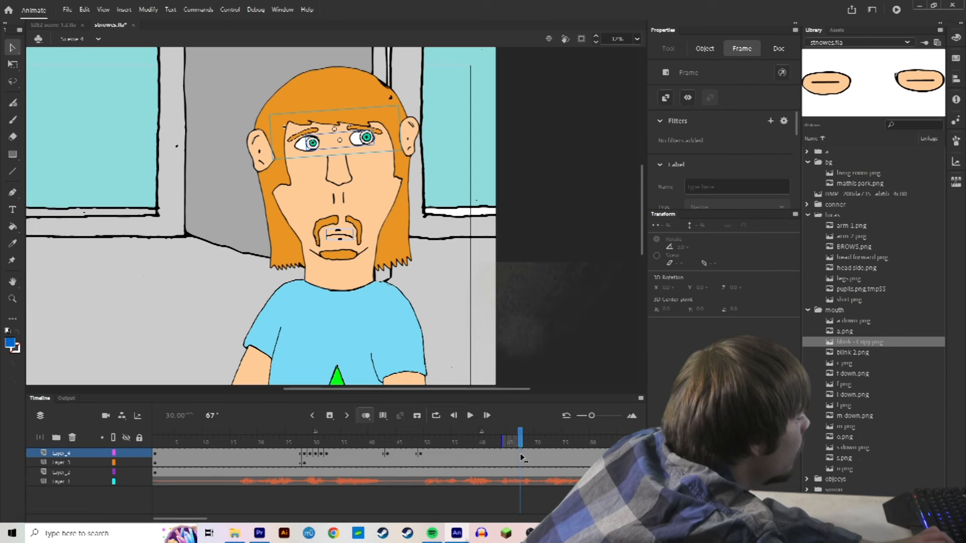
- Pose the arm left of the star up to frame 76 on Layer_3 and send the opposite arm backward behind the shirt
click(521, 322)
scroll(413, 257, down, 8)
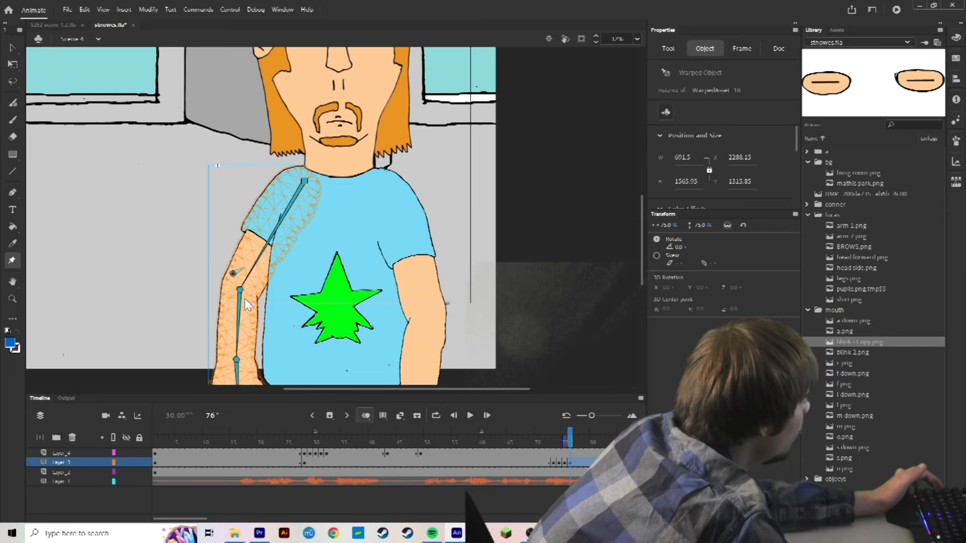
scroll(243, 295, down, 1)
key(v)
click(434, 269)
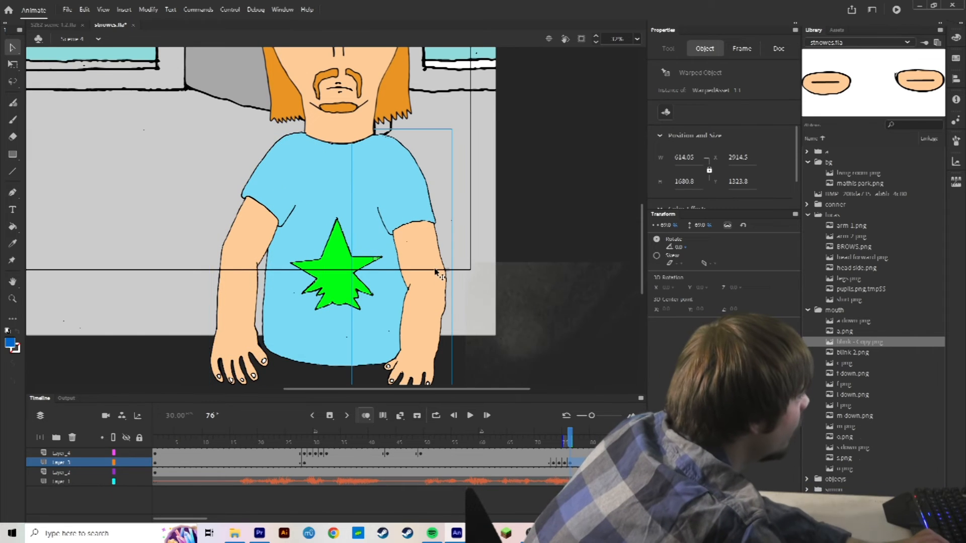
right_click(435, 273)
mouse_move(500, 296)
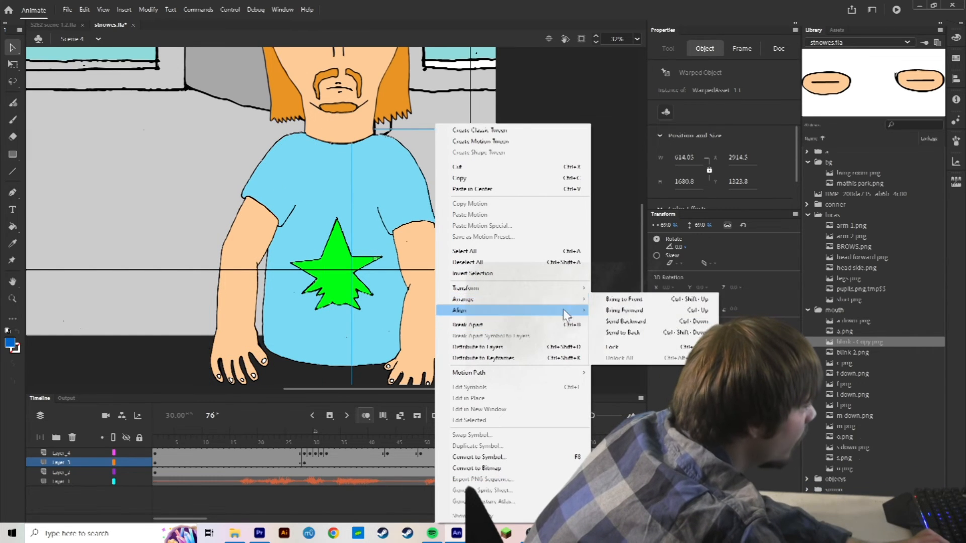
click(626, 323)
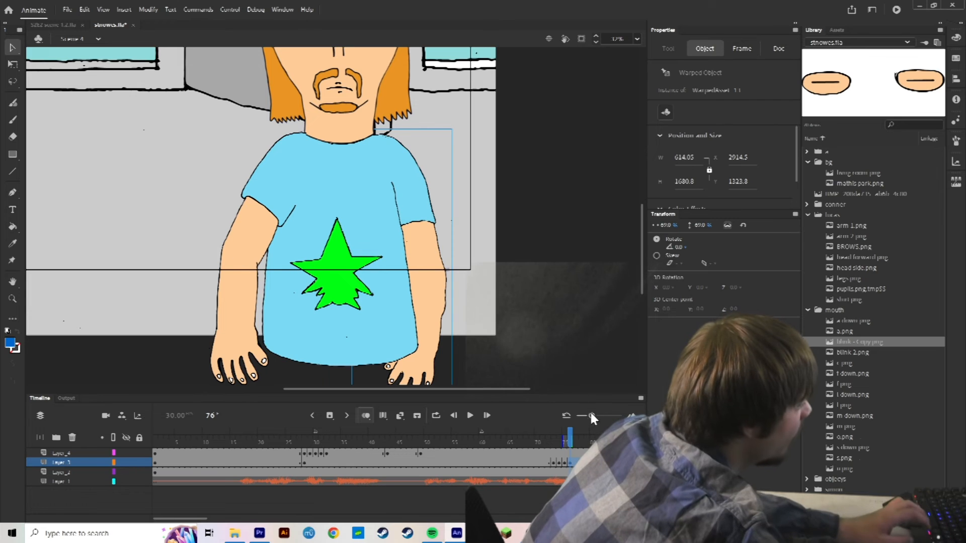
- Continue the arm movement left of the star through frame 79 by bending its warp joints inward toward the shirt
drag(572, 436, 569, 439)
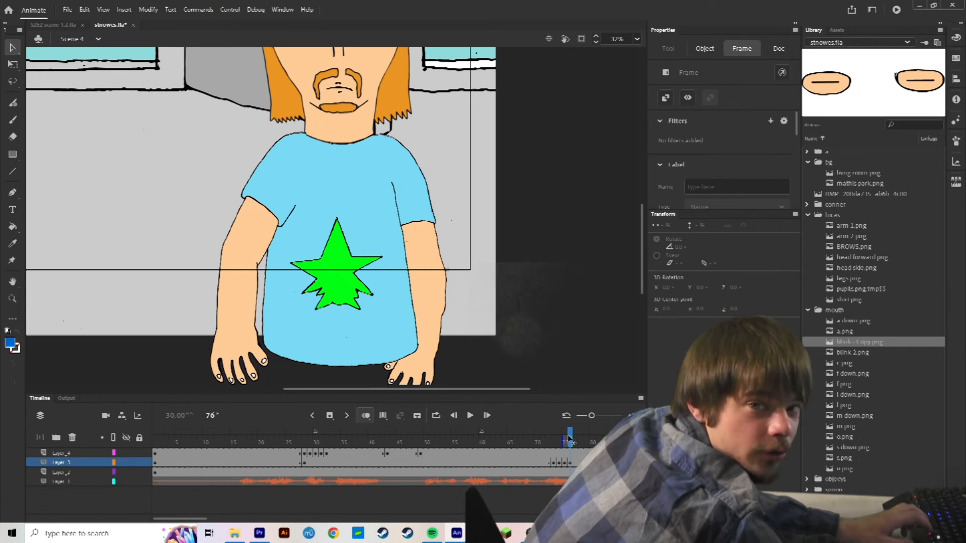
click(242, 278)
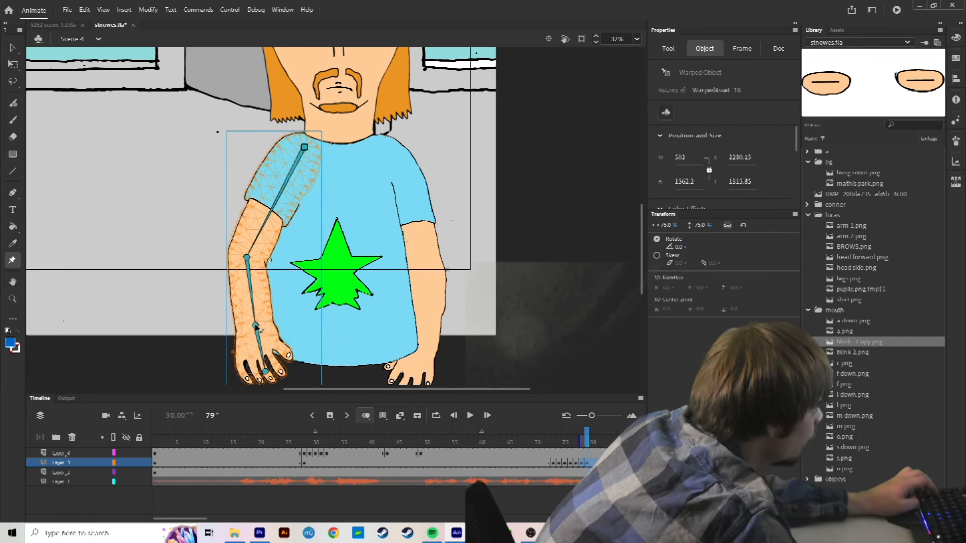
drag(257, 328, 272, 325)
- Insert keyframes on Layer_4 at frames 140 and 141 for the eyes and brows of the side-facing head
scroll(432, 453, right, 5)
drag(429, 439, 451, 435)
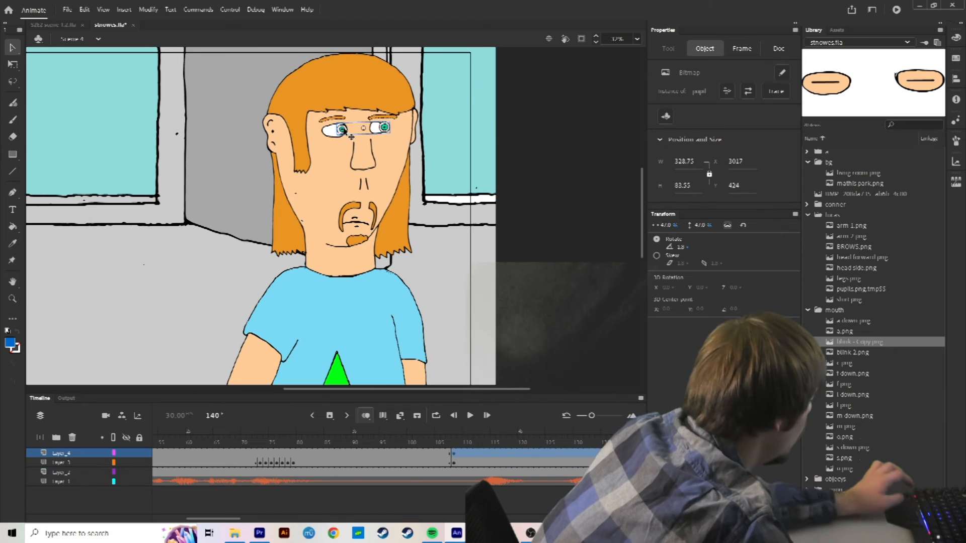
scroll(351, 136, up, 3)
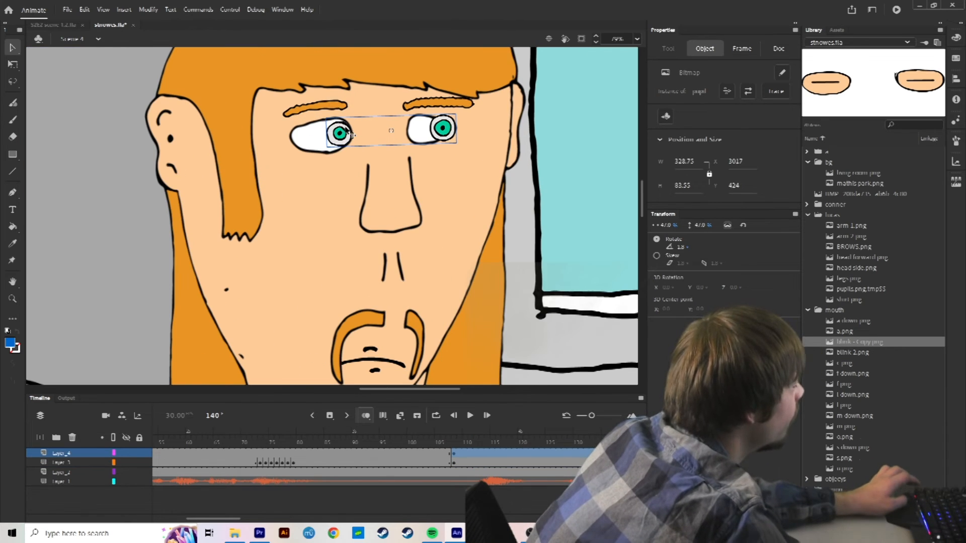
key(r)
key(v)
key(F6)
key(period)
key(F6)
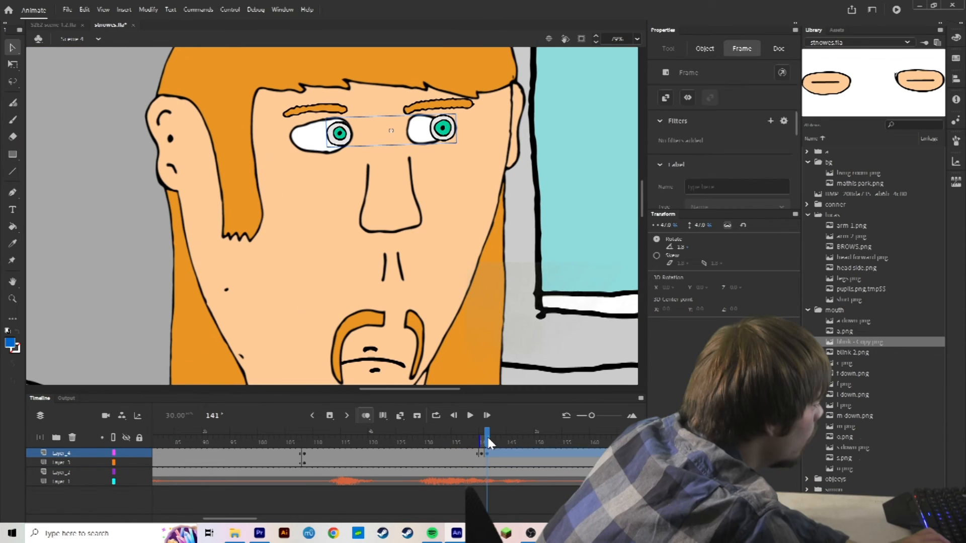
- Lower the brows slightly at frame 140 and shift the pupils to X 3015.75
key(comma)
click(437, 103)
key(shift+Down)
click(340, 139)
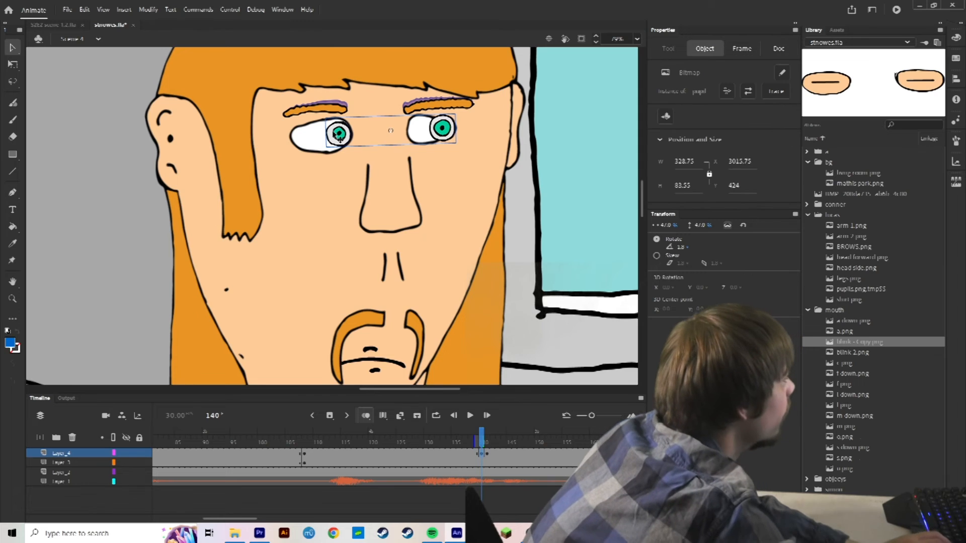
- Continue the eye movement through frame 142, placing the pupils at X 2979.5, Y 430.25 on the side-facing head
click(490, 442)
key(Down)
key(Down)
key(Down)
key(Down)
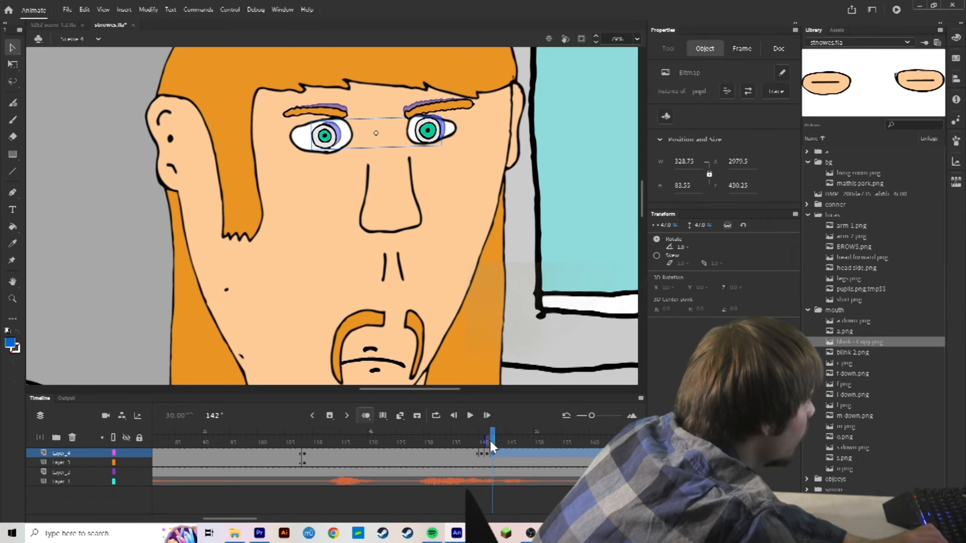
click(493, 442)
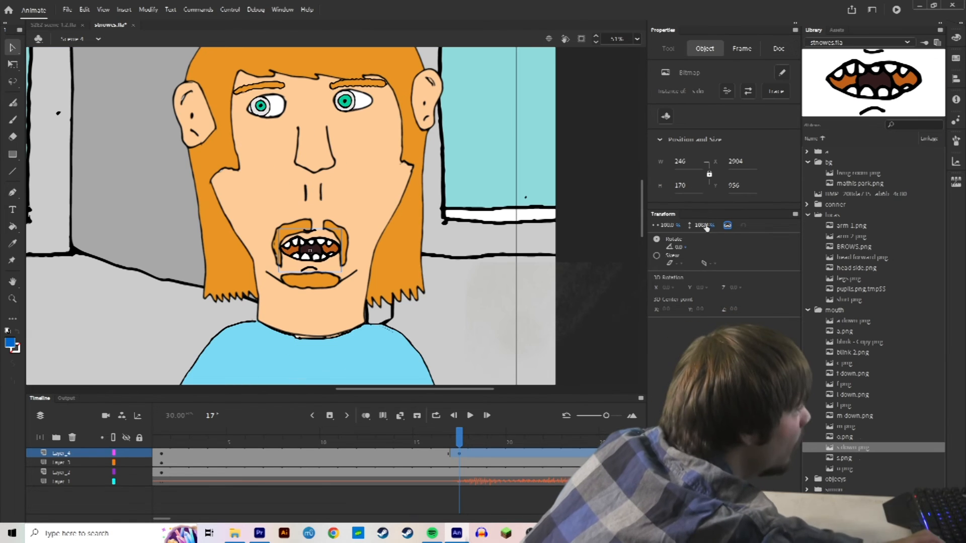
- Set the s down.png mouth at frame 17 to X 2959, and add a down.png scaled to fit at frame 18
drag(733, 161, 737, 162)
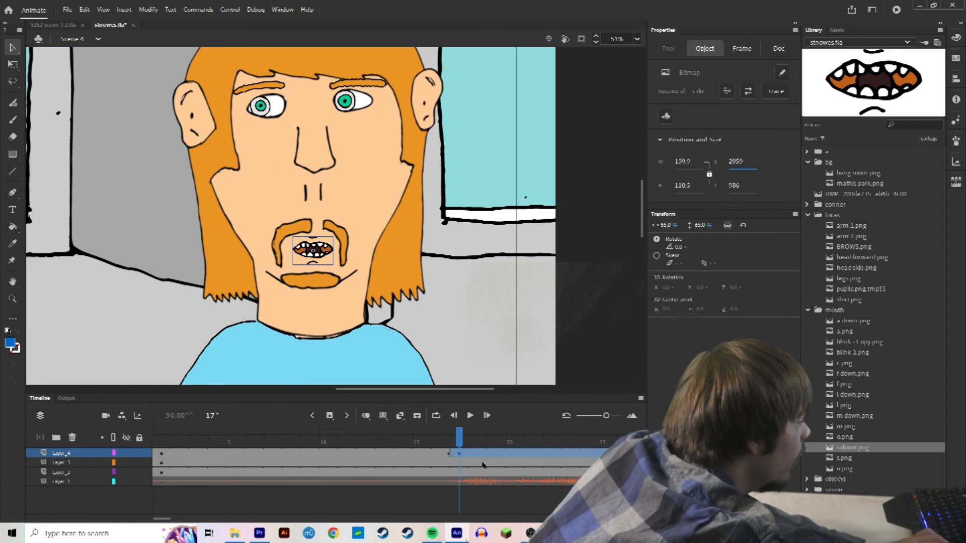
key(F7)
drag(862, 322, 309, 252)
drag(704, 225, 690, 225)
- Keyframe frames 19 and 21 on Layer_4 with the c.png and s down.png mouths, scaling each to fit under the moustache
click(496, 437)
click(330, 416)
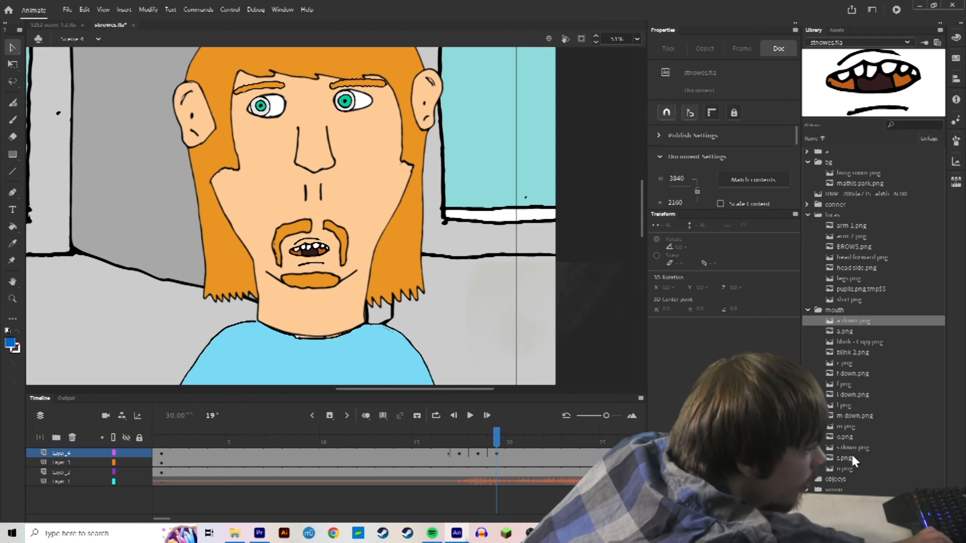
click(846, 363)
drag(845, 363, 311, 249)
drag(701, 225, 681, 225)
click(534, 437)
click(330, 416)
drag(851, 448, 312, 252)
drag(700, 225, 677, 226)
- Keyframe frame 22 with the s.png mouth scaled to fit the face, and play back the lip-sync
drag(536, 438, 553, 437)
click(330, 416)
drag(845, 458, 313, 253)
drag(700, 225, 676, 226)
key(Return)
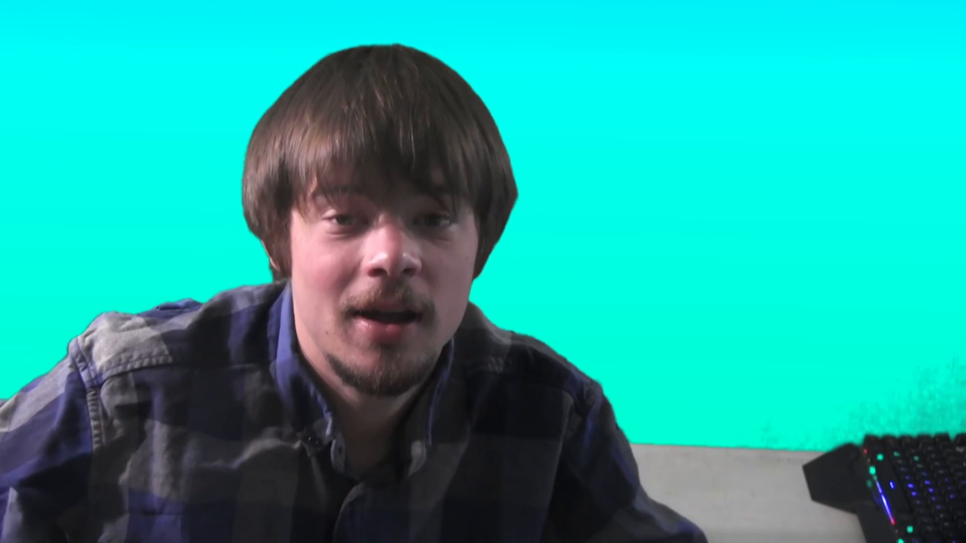